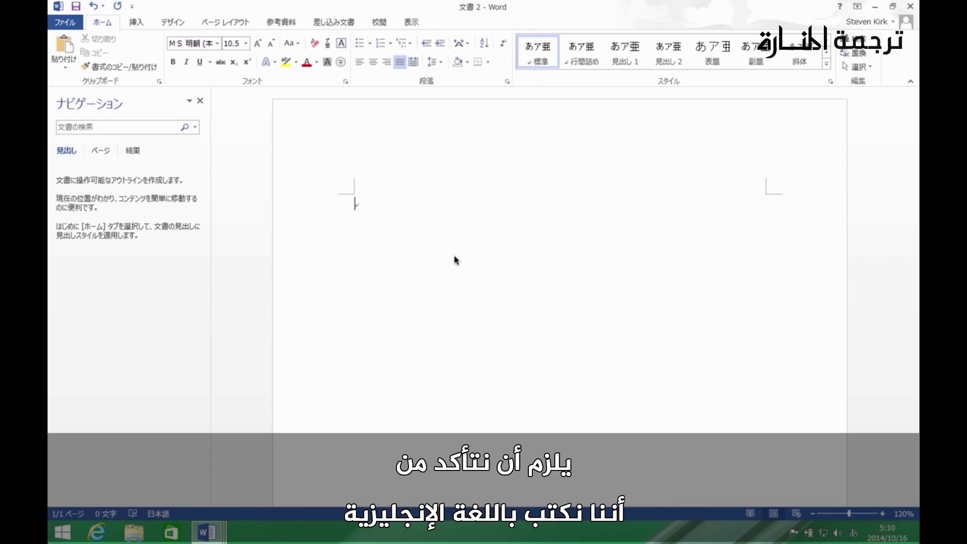
pyautogui.write('ははははは')
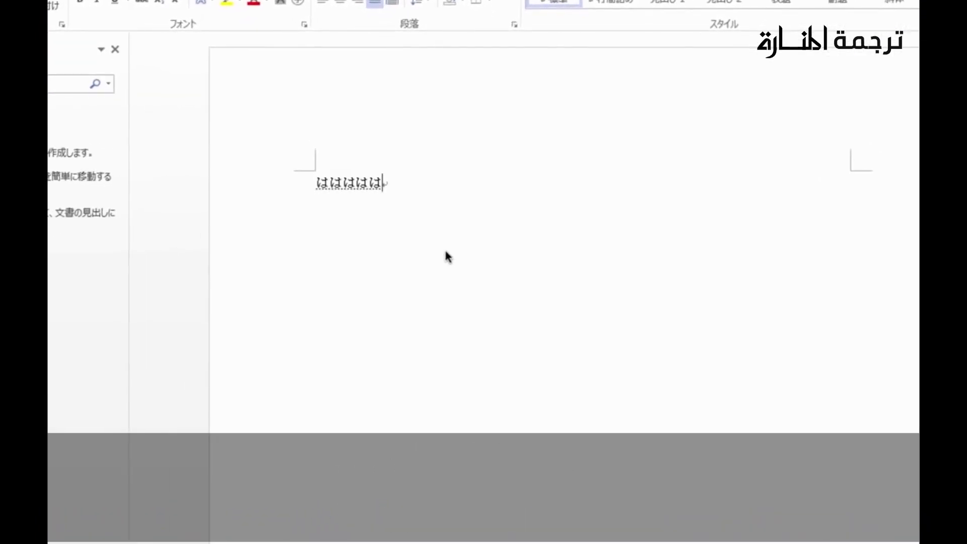
pyautogui.press('BackSpace')
pyautogui.press('BackSpace')
pyautogui.press('BackSpace')
pyautogui.press('BackSpace')
pyautogui.press('BackSpace')
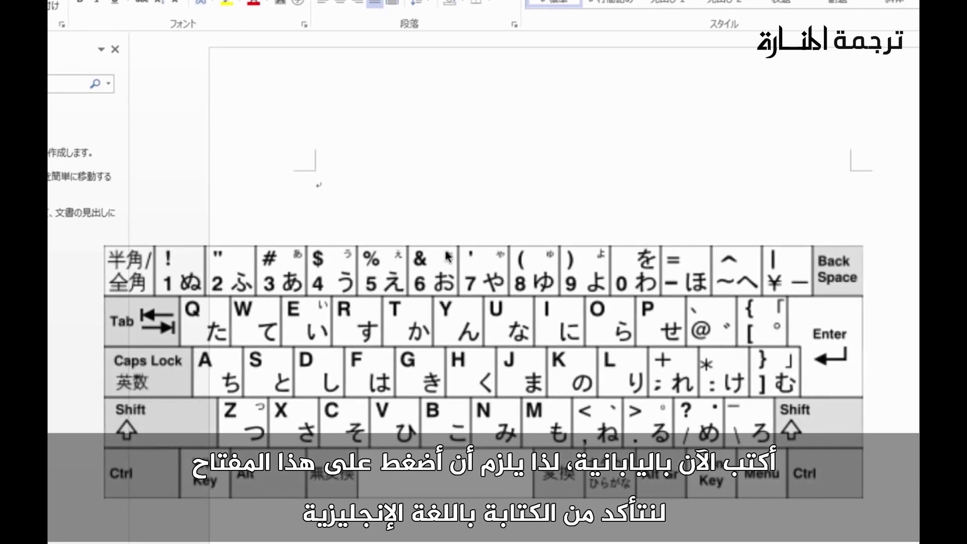
# - Switch the input mode from Japanese to English, test it by entering "hahaha", and clear the test text
pyautogui.press('Zenkaku_Hankaku')
pyautogui.write('hahaha')
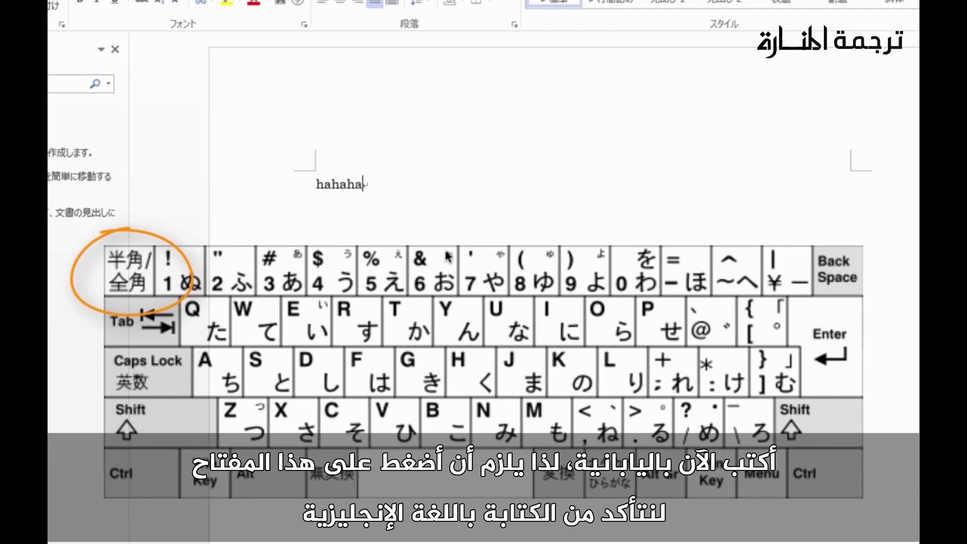
pyautogui.press('BackSpace')
pyautogui.press('BackSpace')
pyautogui.press('BackSpace')
pyautogui.press('BackSpace')
pyautogui.press('BackSpace')
pyautogui.press('BackSpace')
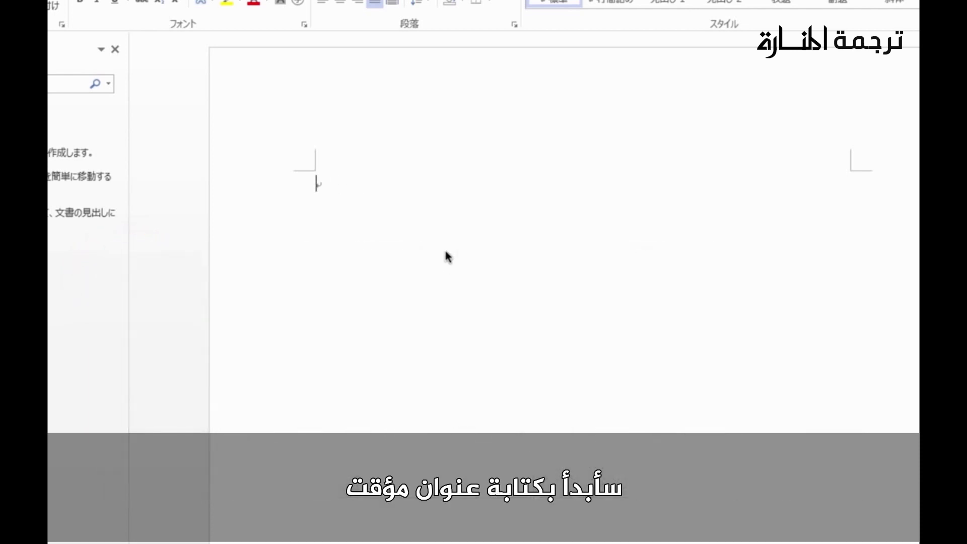
# - Enter the draft paper with "This is a Temporary Title", "My Name", "The University of Tokyo", and Introduction and Method sections with their body text
pyautogui.write('This is the introduction to the paper. It should be composed of several paragraphs. The')
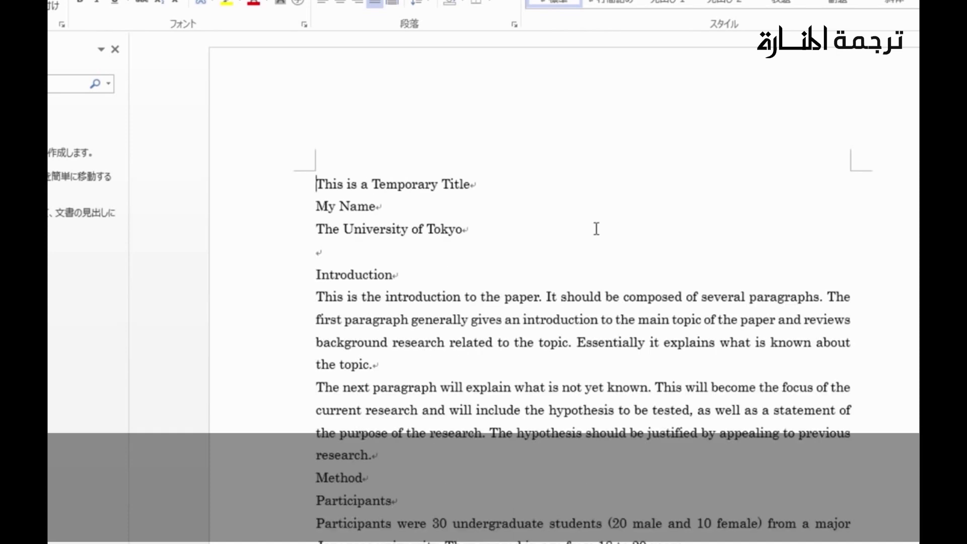
pyautogui.scroll(-1, 529, 312)
pyautogui.scroll(1, 527, 313)
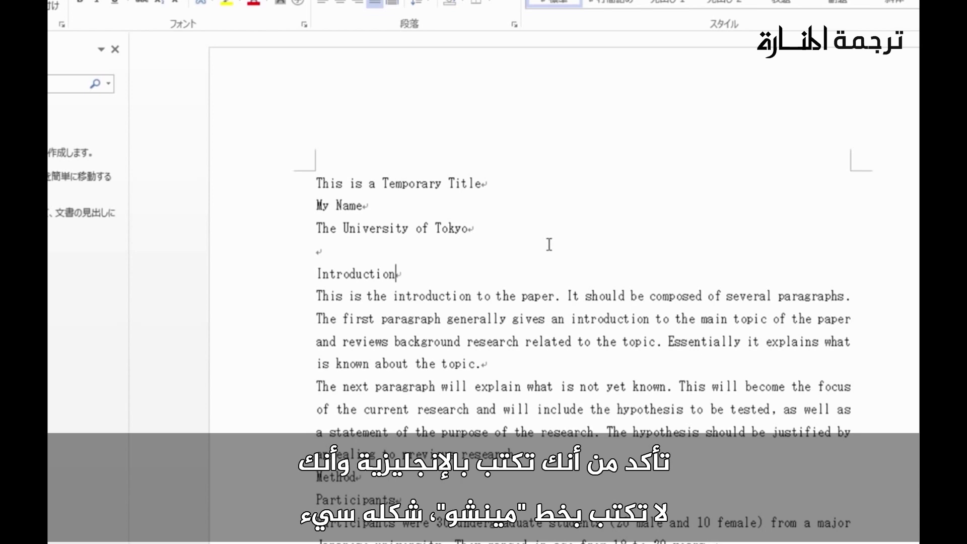
pyautogui.click(212, 535)
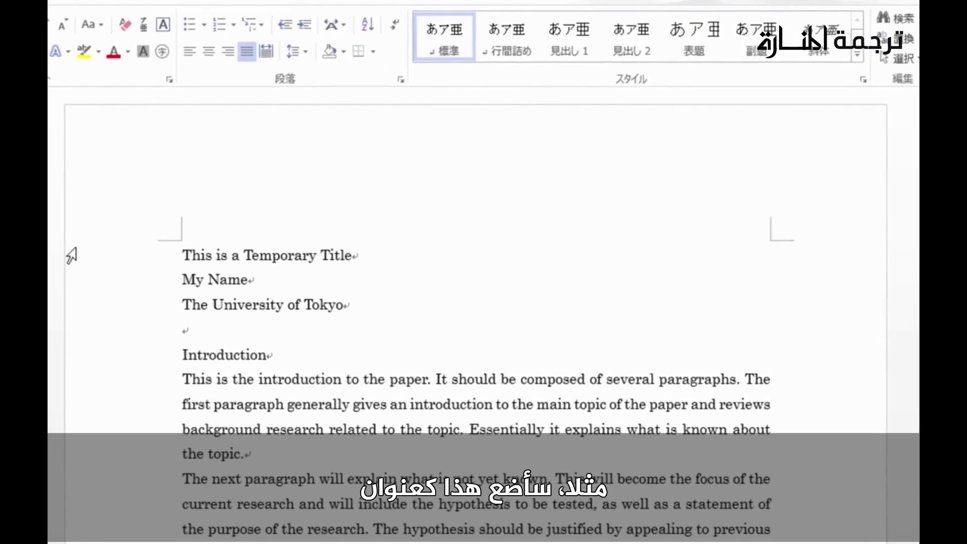
# - Apply the Title style (表題) to the title line and the Subtitle style (副題) to the author and university lines
pyautogui.click(213, 220)
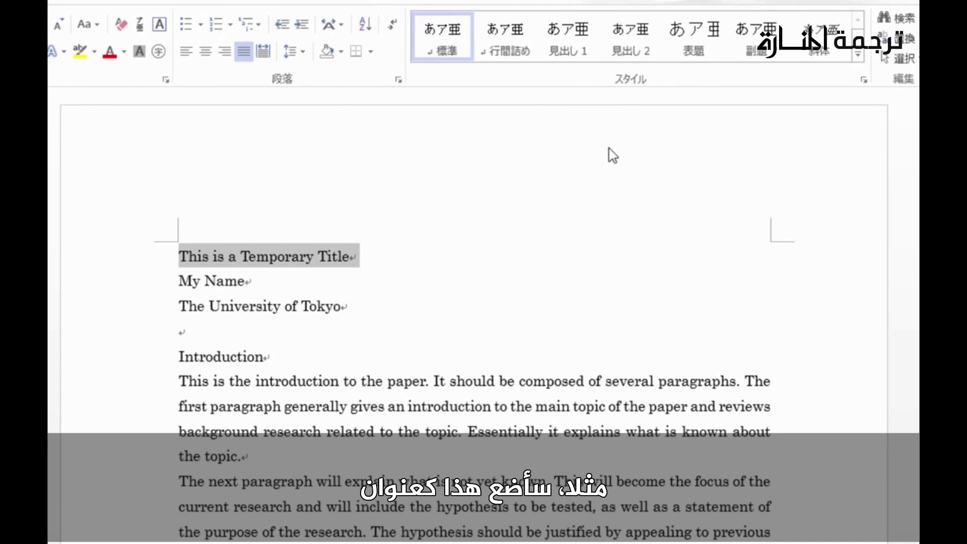
pyautogui.click(701, 39)
pyautogui.click(701, 38)
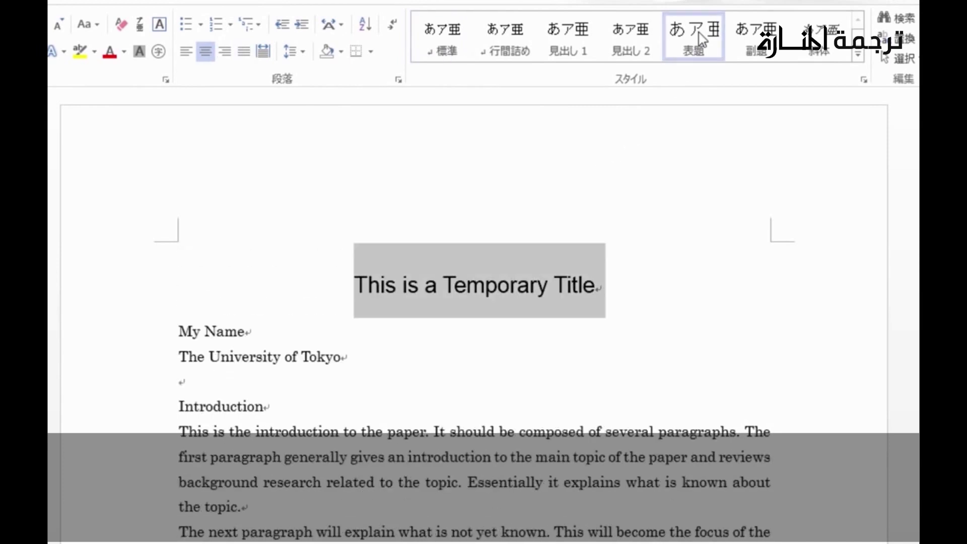
pyautogui.click(93, 334)
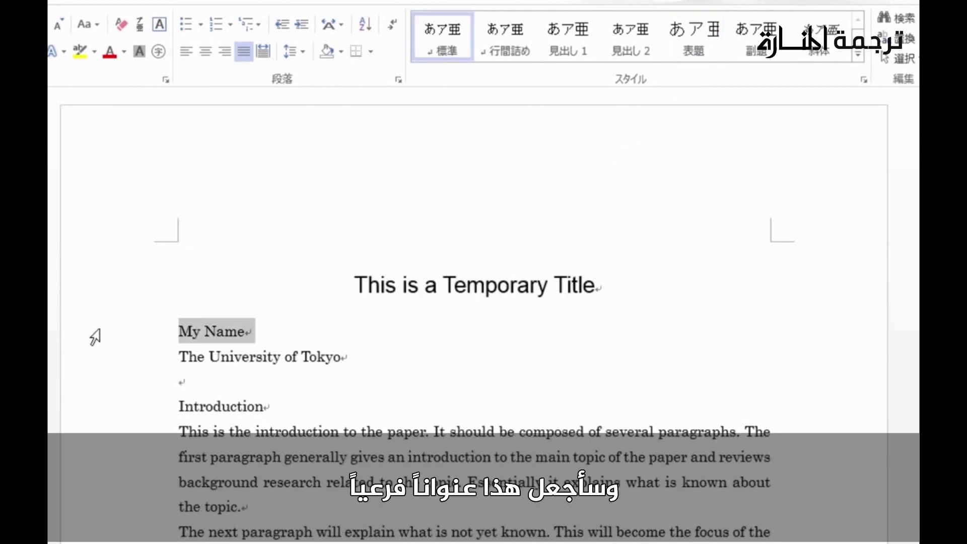
pyautogui.moveTo(93, 334); pyautogui.dragTo(96, 363)
pyautogui.click(756, 40)
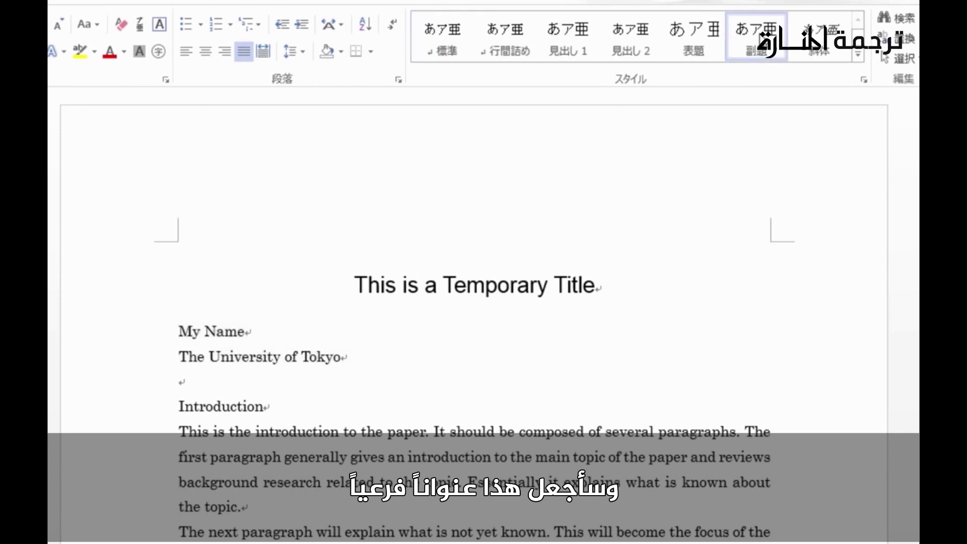
# - Apply the Heading 1 style (見出し 1) to the Introduction and Method section headings
pyautogui.click(151, 406)
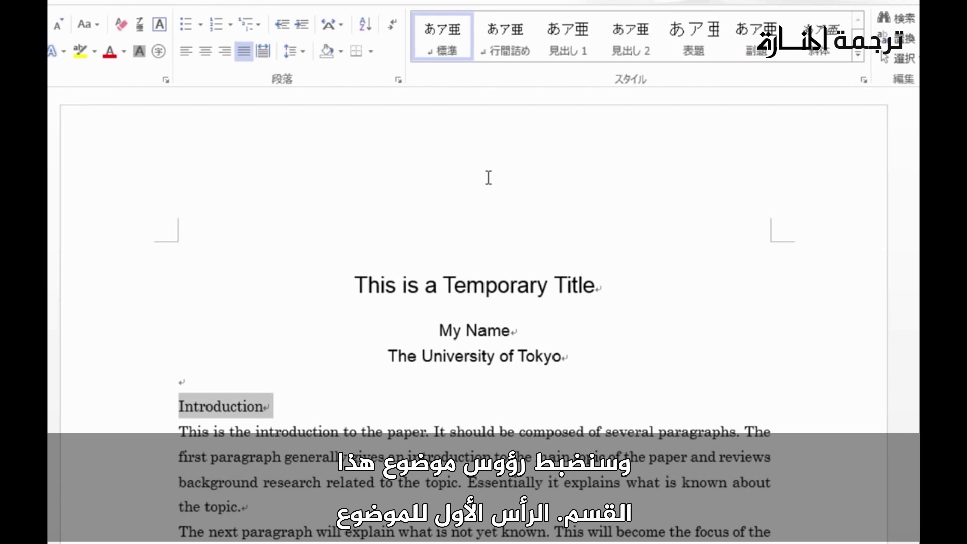
pyautogui.click(570, 47)
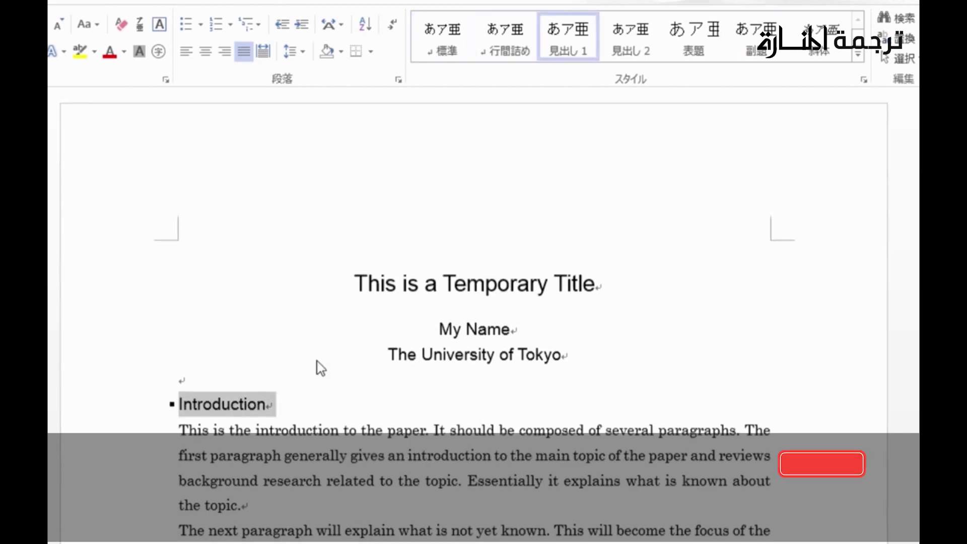
pyautogui.scroll(-2, 318, 361)
pyautogui.scroll(-3, 318, 361)
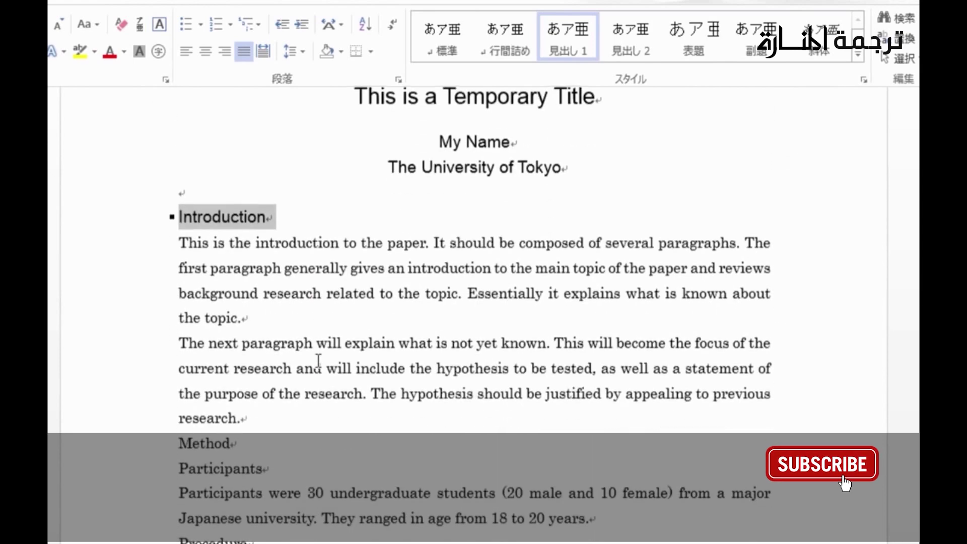
pyautogui.scroll(-2, 318, 361)
pyautogui.click(99, 379)
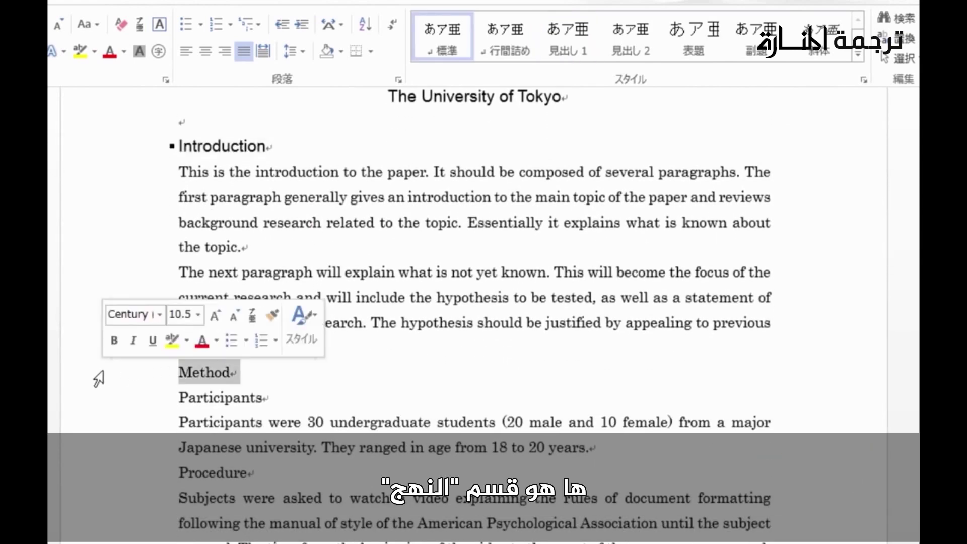
pyautogui.click(572, 40)
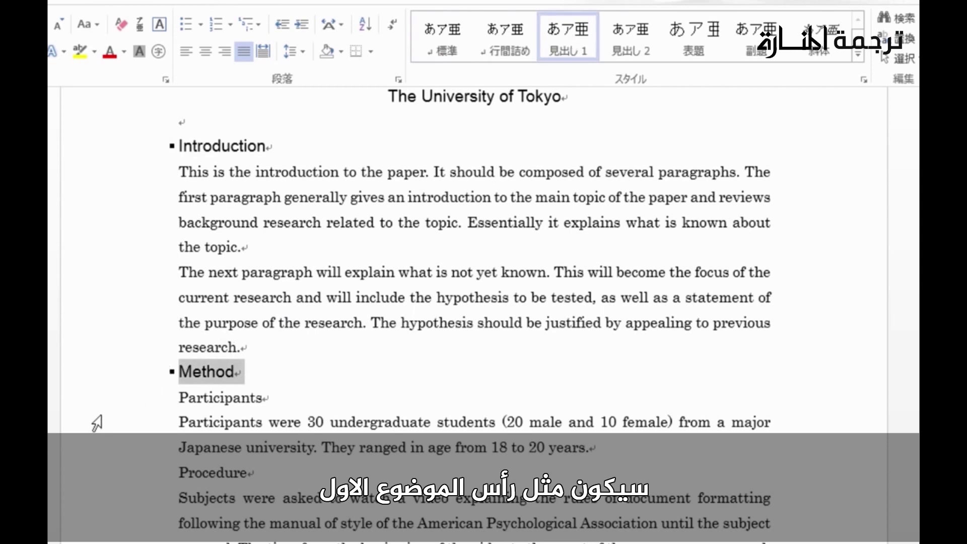
# - Apply the Heading 2 style (見出し 2) to the Participants and Procedure subheadings
pyautogui.click(90, 403)
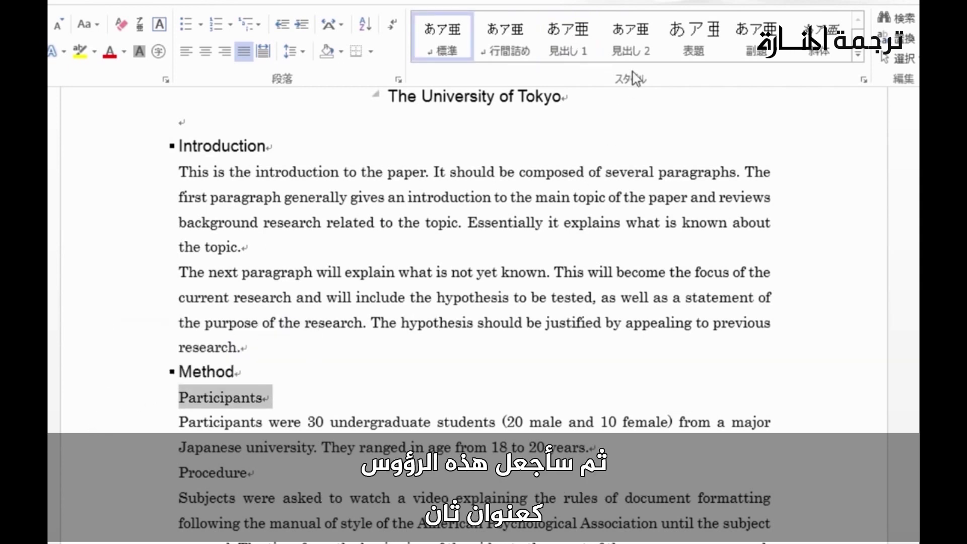
pyautogui.click(633, 40)
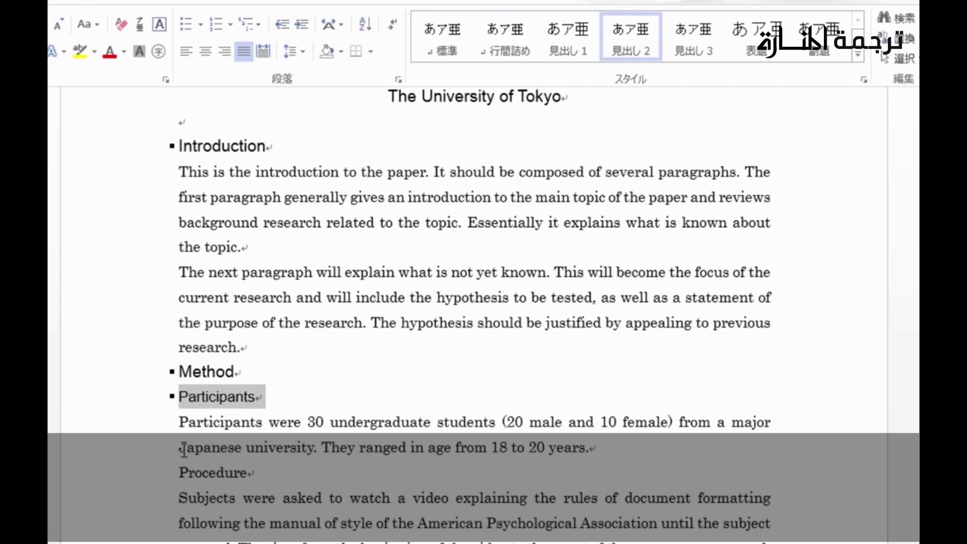
pyautogui.click(113, 474)
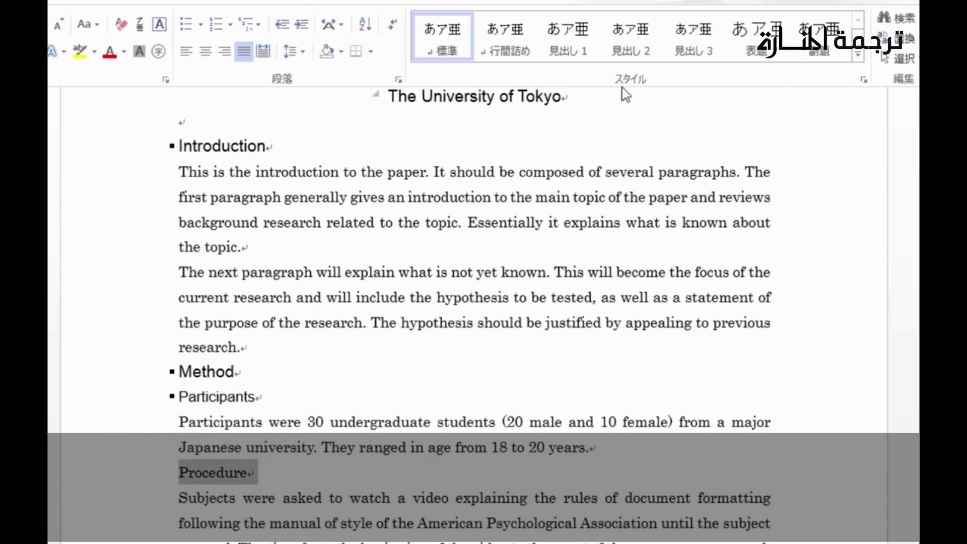
pyautogui.click(628, 40)
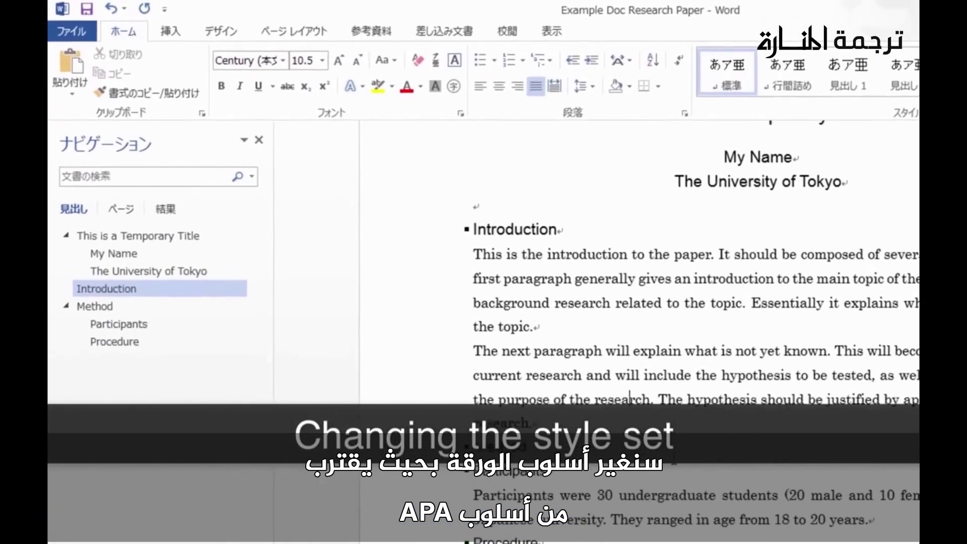
# - Change the document's style set to the built-in Word 2003 set
pyautogui.click(226, 35)
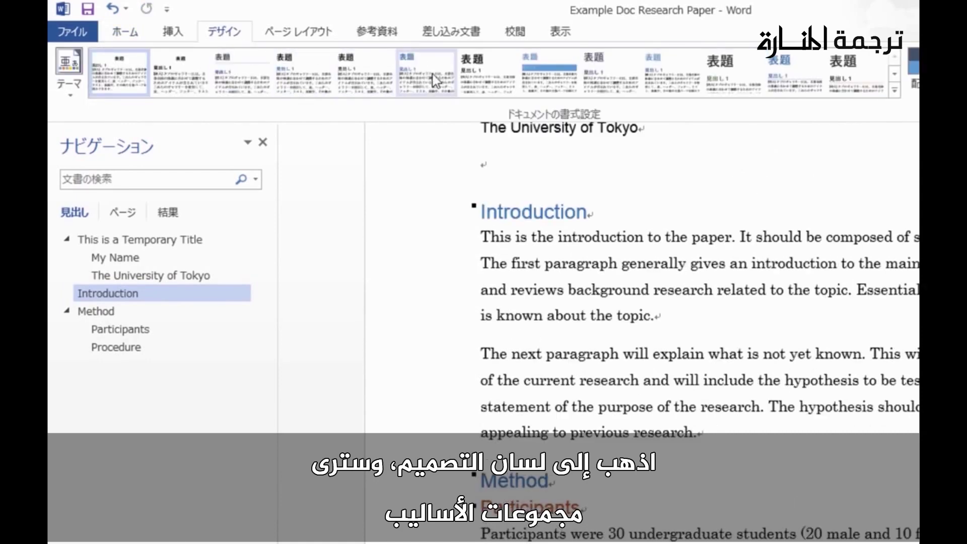
pyautogui.click(492, 72)
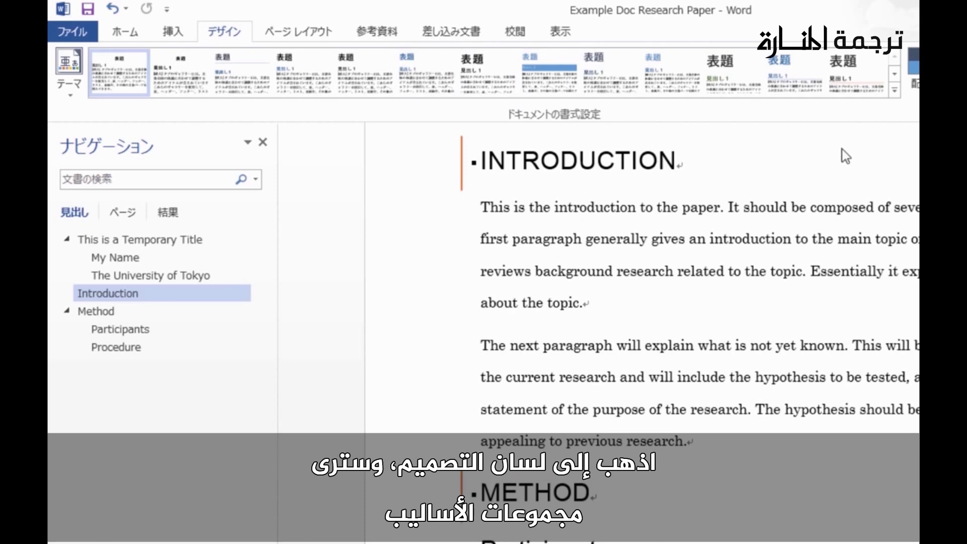
pyautogui.click(895, 91)
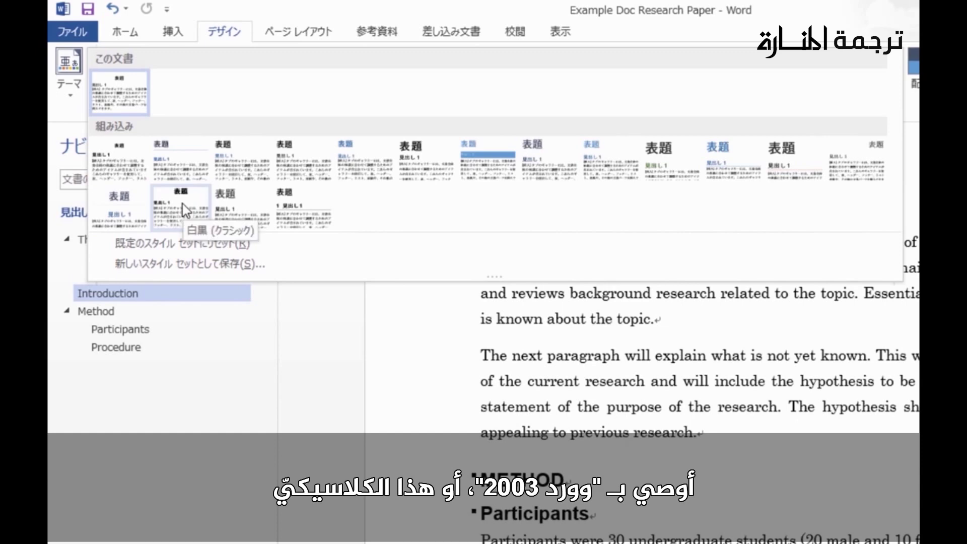
pyautogui.click(130, 158)
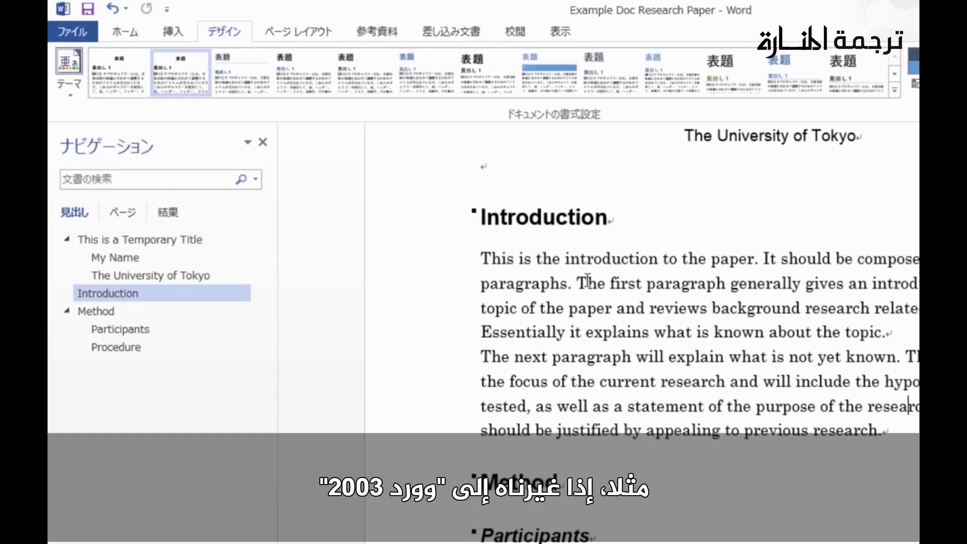
# - Examine the style, font and size used by the title, the Introduction heading and the body text
pyautogui.click(124, 34)
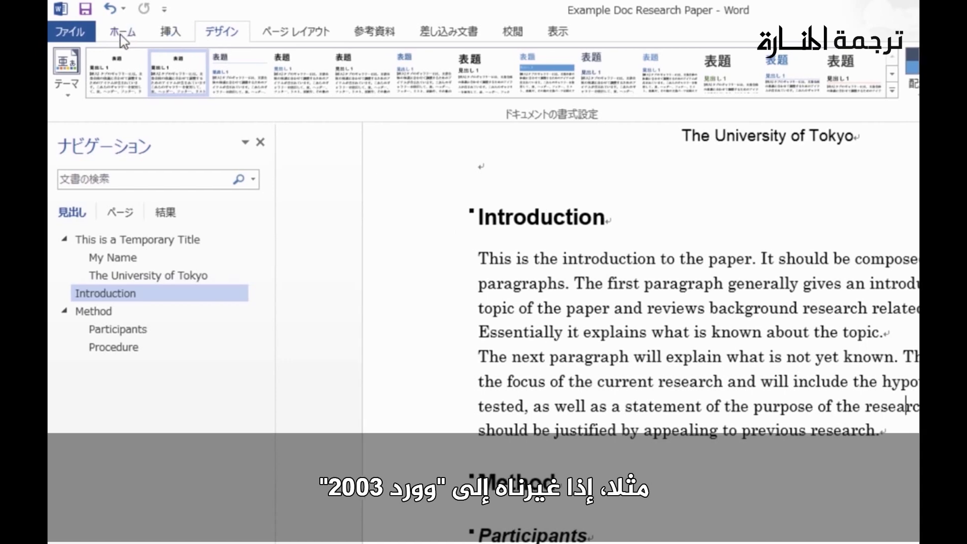
pyautogui.scroll(3, 303, 249)
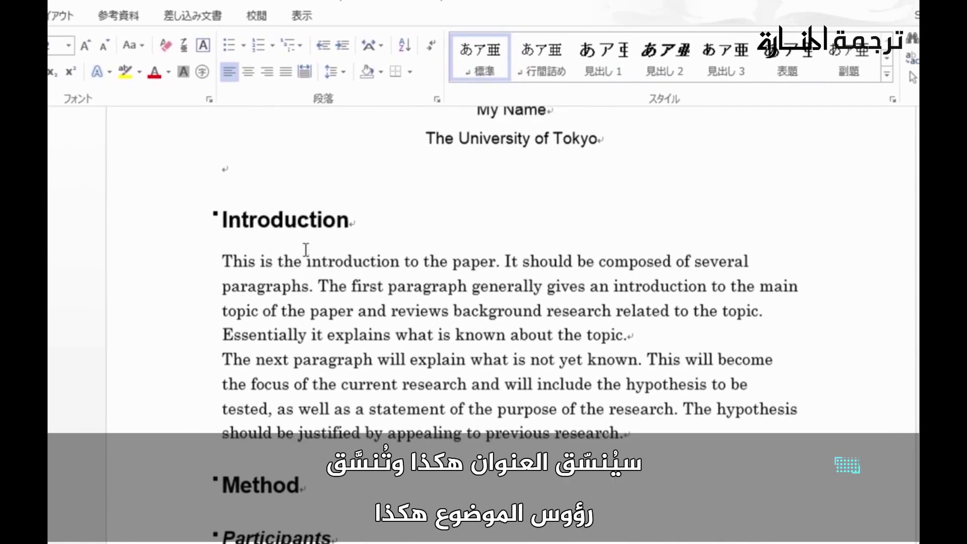
pyautogui.click(468, 212)
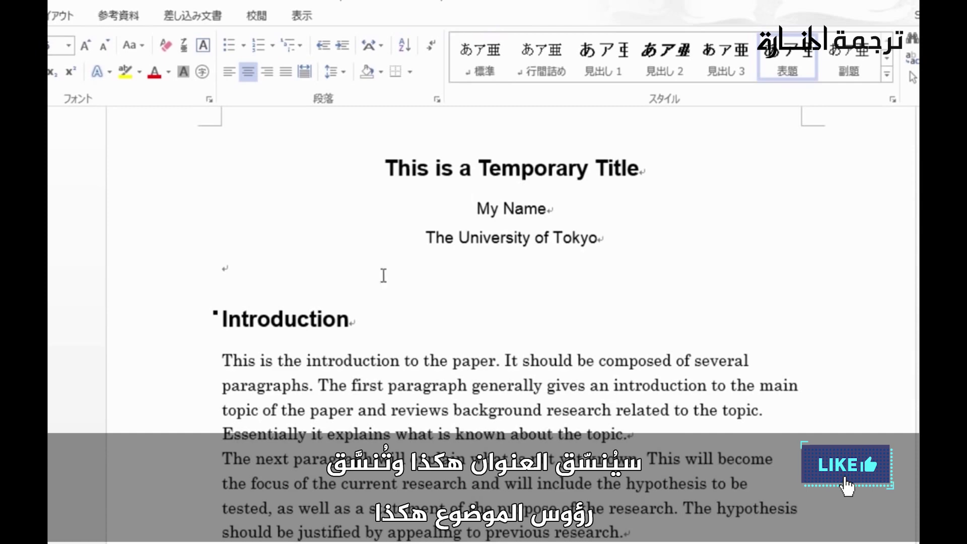
pyautogui.click(297, 320)
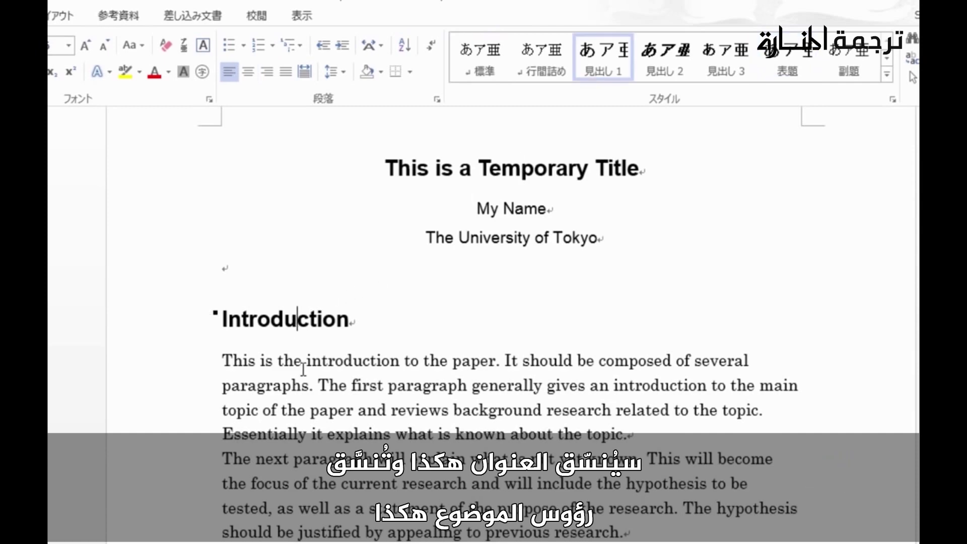
pyautogui.click(339, 364)
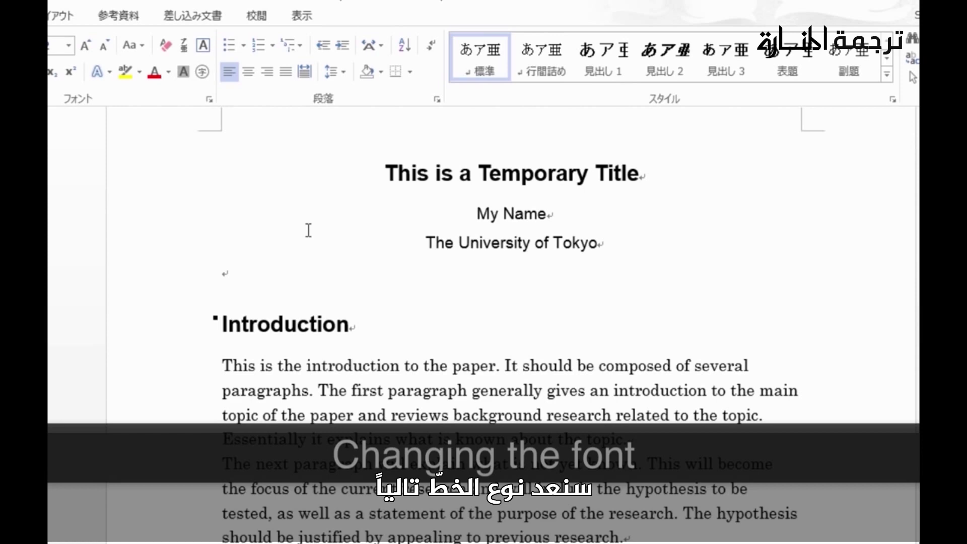
pyautogui.click(501, 174)
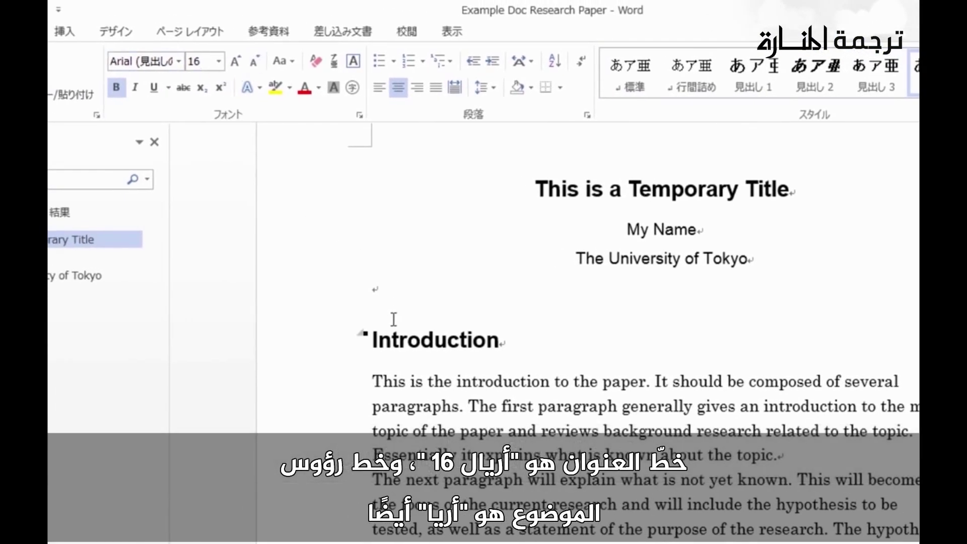
pyautogui.click(410, 342)
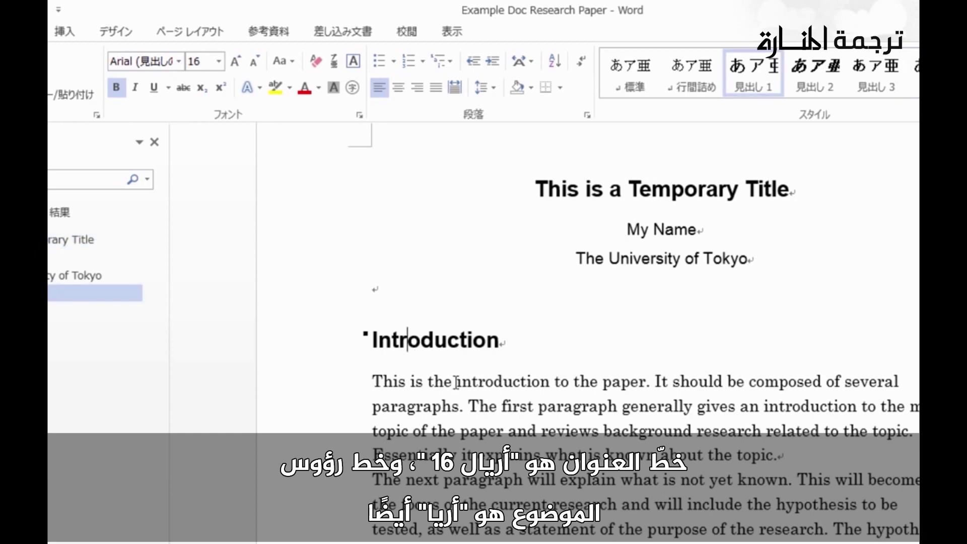
pyautogui.click(486, 384)
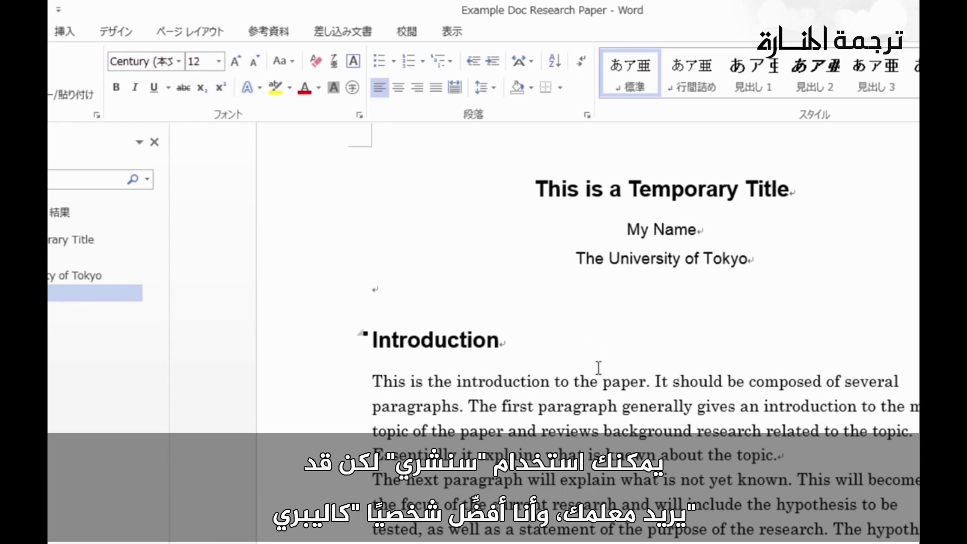
# - Select all text in the document that has the same formatting as the Introduction's body paragraph
pyautogui.scroll(-1, 599, 367)
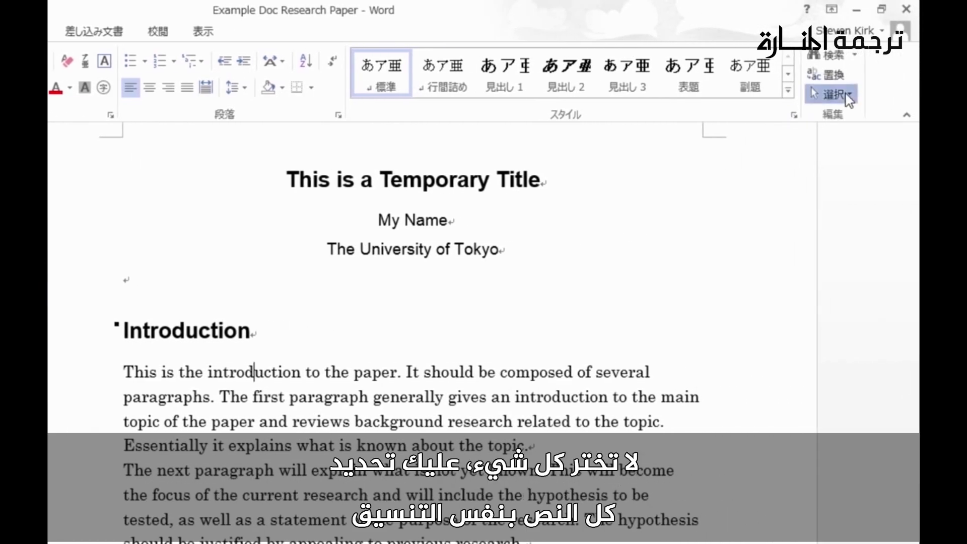
pyautogui.click(846, 94)
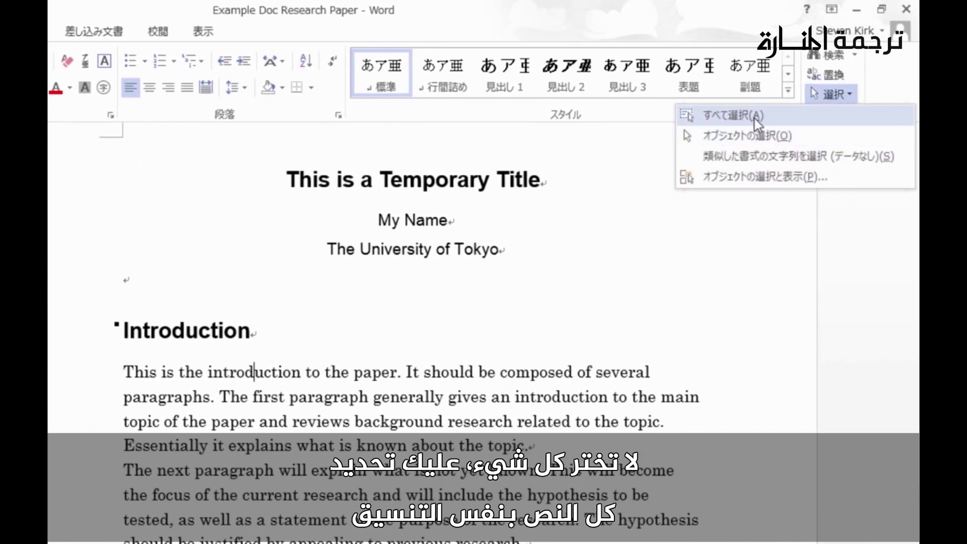
pyautogui.click(758, 156)
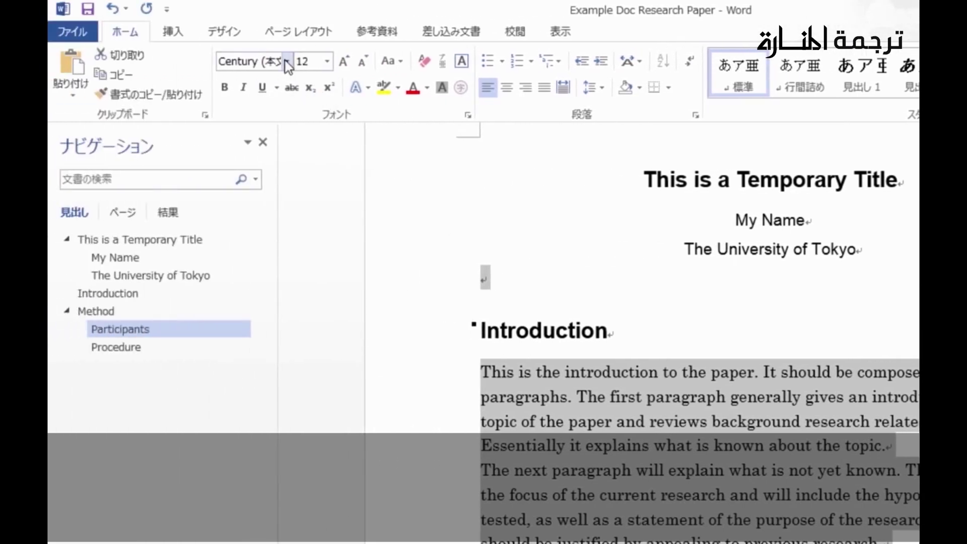
# - Change the font of the selected body text to Times New Roman and clear the selection
pyautogui.click(257, 61)
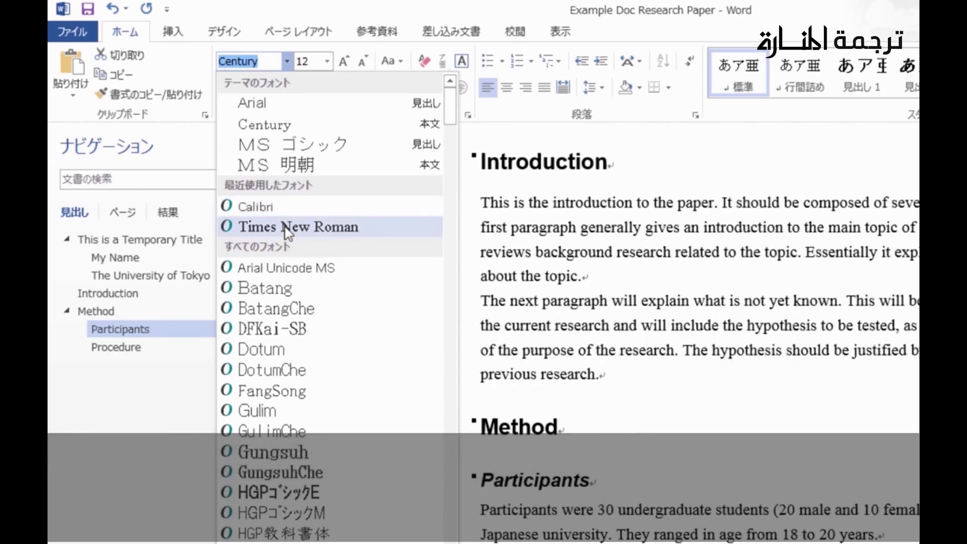
pyautogui.click(275, 227)
pyautogui.scroll(-1, 532, 321)
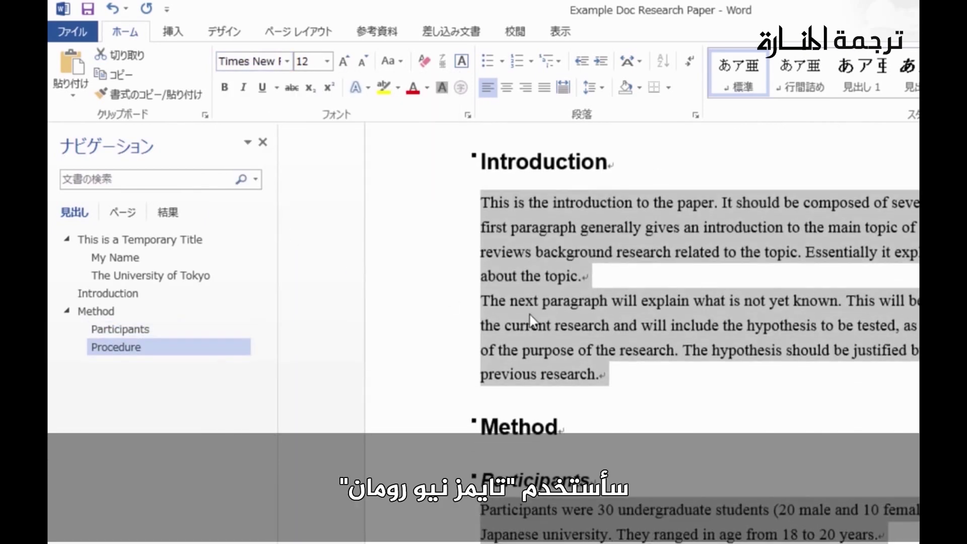
pyautogui.click(586, 301)
pyautogui.scroll(3, 692, 288)
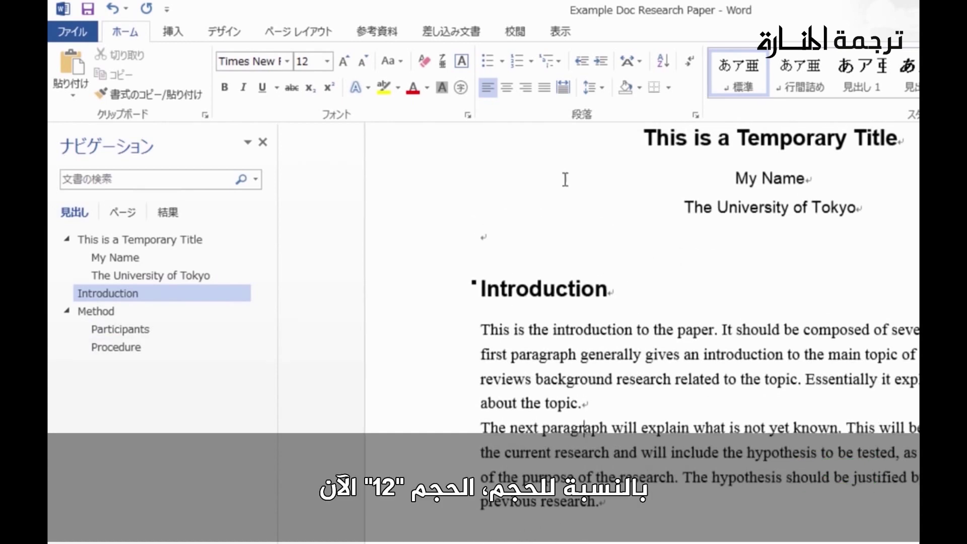
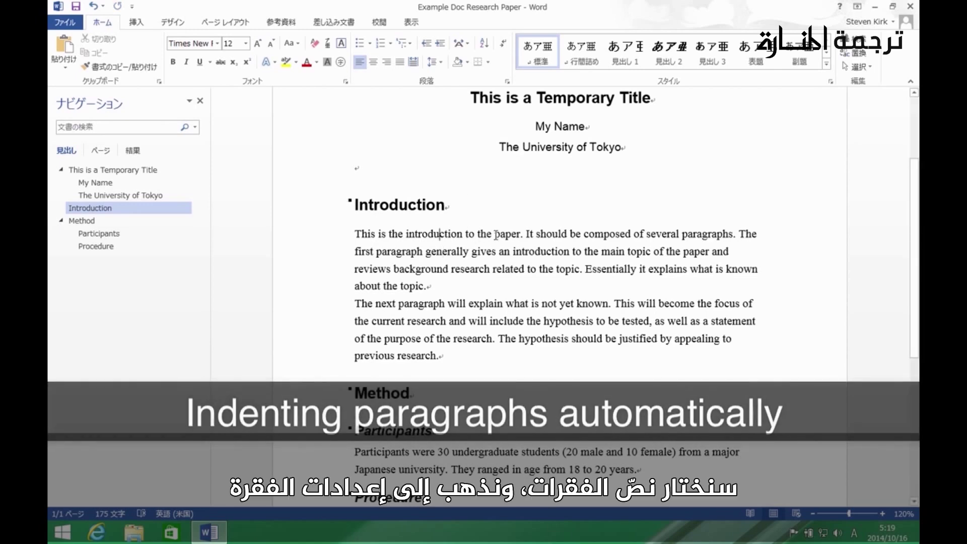
# - Select all text formatted like the body paragraphs and turn off spacing between paragraphs of the same style in the paragraph settings
pyautogui.click(862, 71)
pyautogui.click(845, 111)
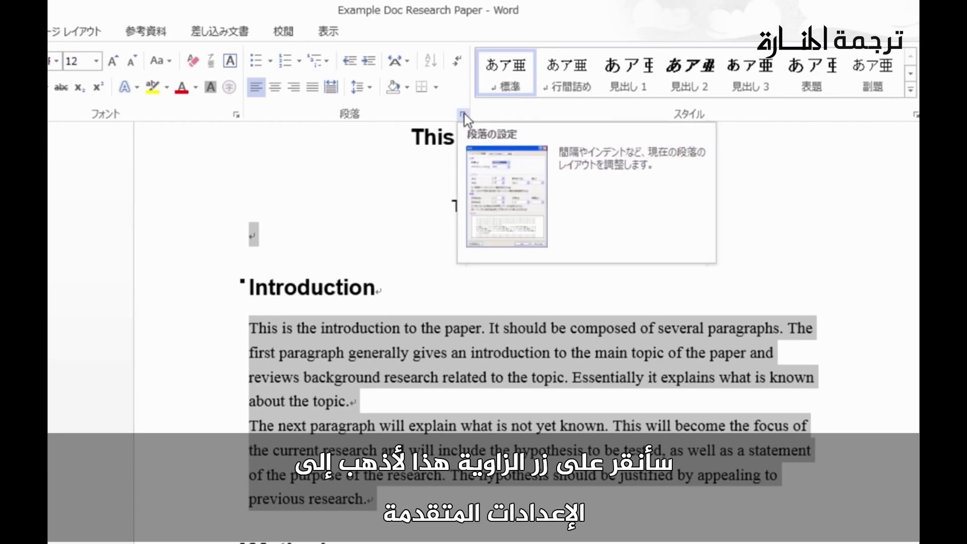
pyautogui.click(463, 115)
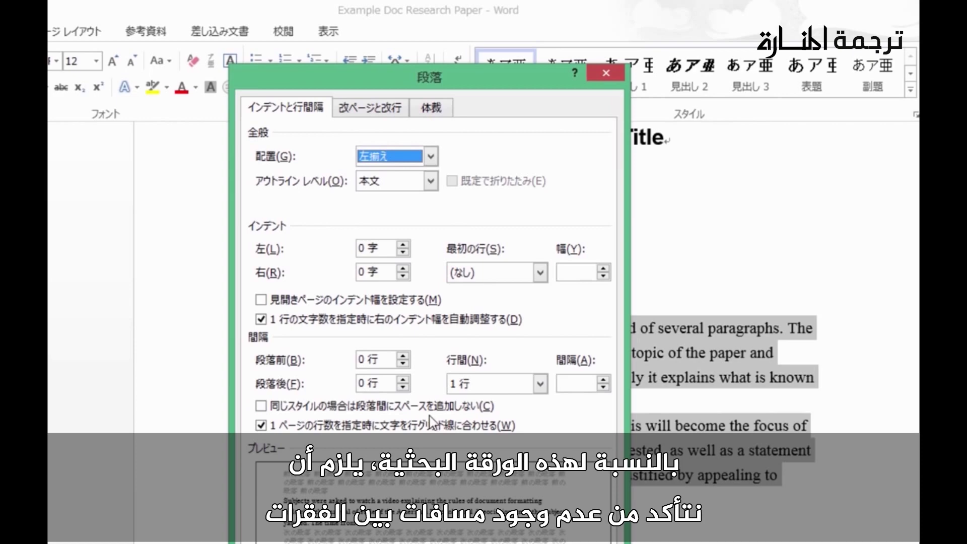
pyautogui.click(261, 407)
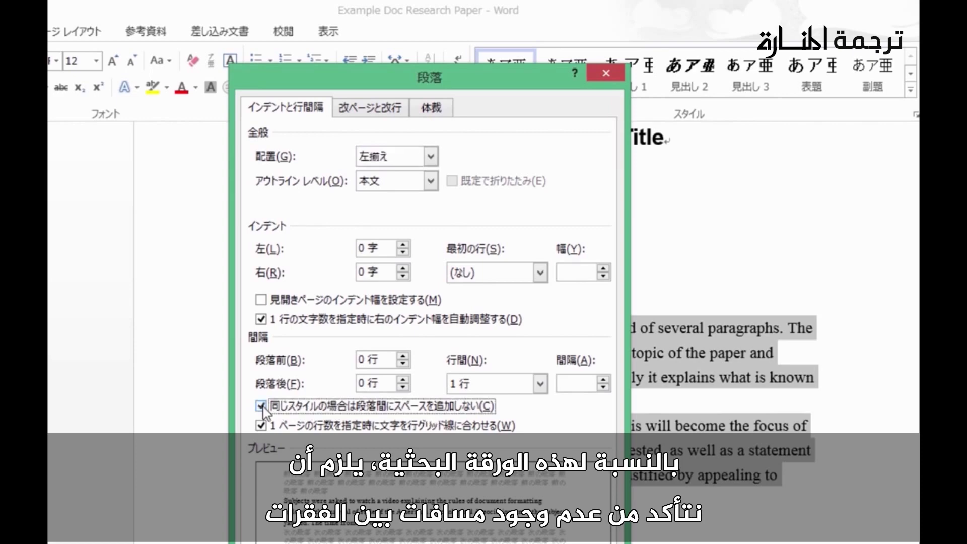
# - Give the body paragraphs a first-line indent (字下げ) of 2.5 characters, apply the paragraph settings and deselect the text
pyautogui.click(541, 273)
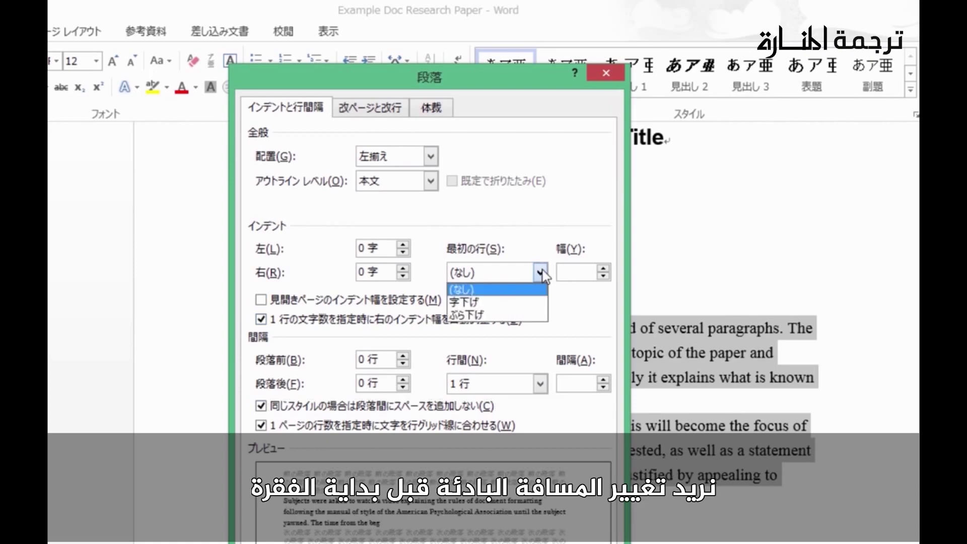
pyautogui.click(488, 302)
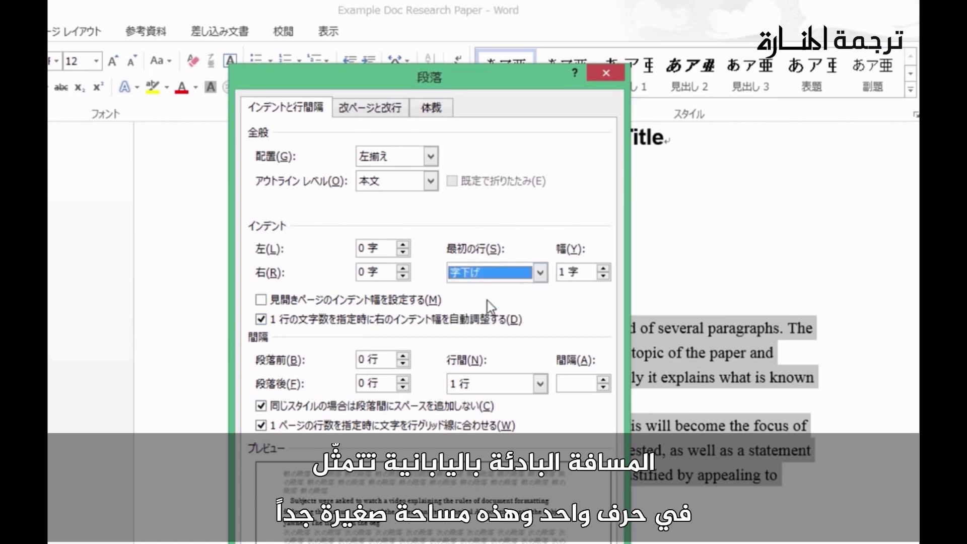
pyautogui.click(603, 269)
pyautogui.click(603, 269)
pyautogui.click(604, 270)
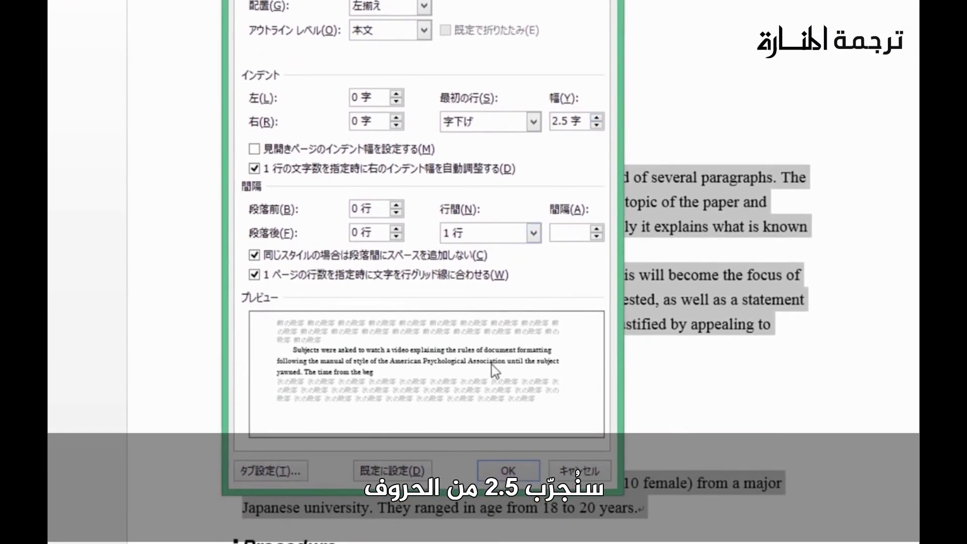
pyautogui.click(506, 470)
pyautogui.scroll(-2, 506, 470)
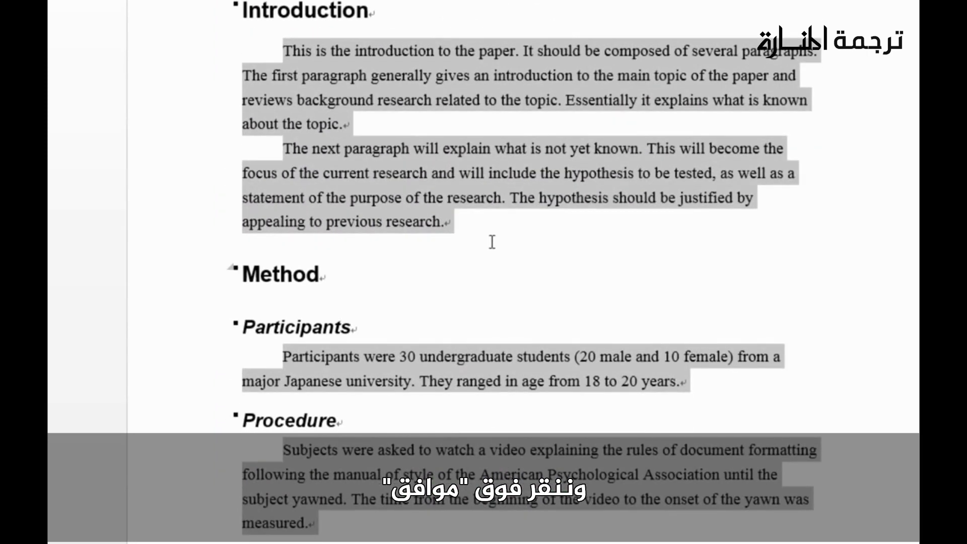
pyautogui.click(490, 220)
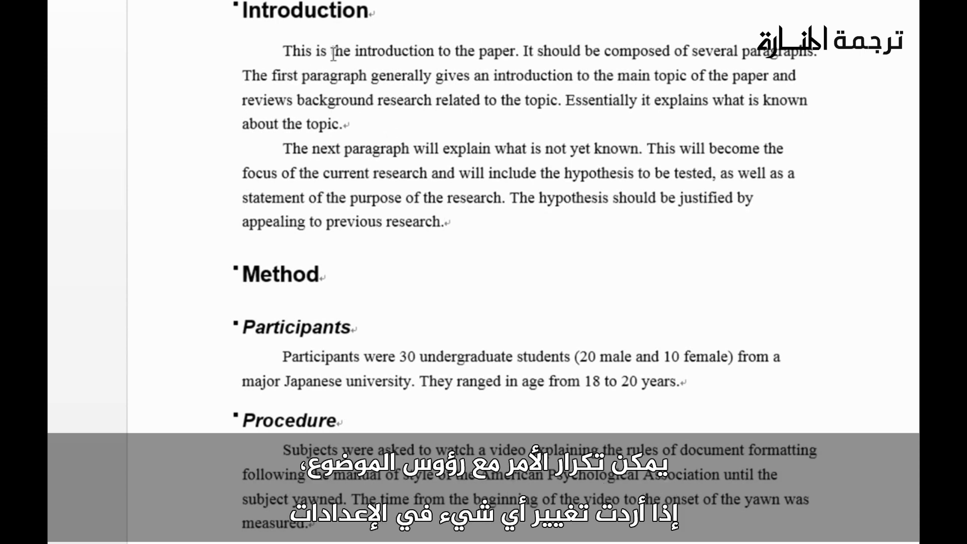
# - Select all headings with the same formatting as the Introduction heading, and return to the body text
pyautogui.click(307, 13)
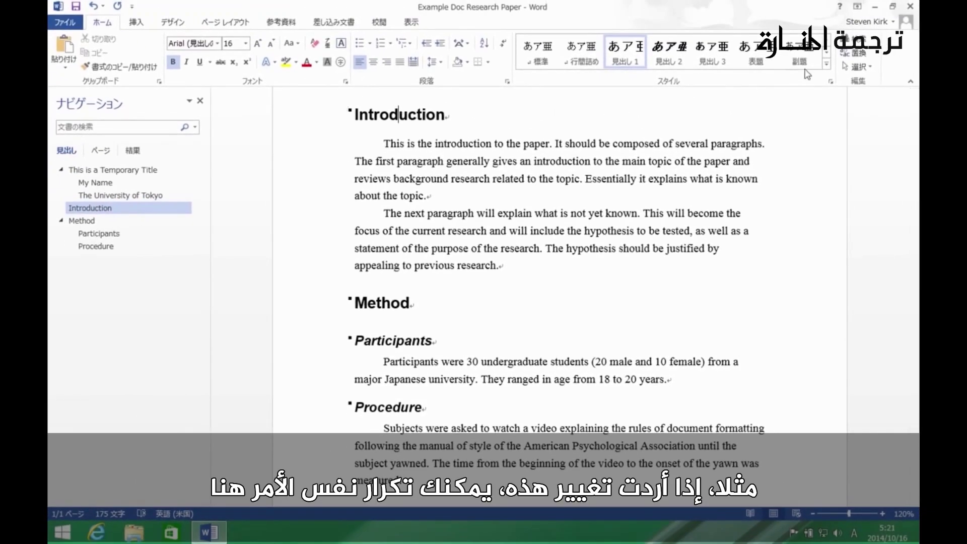
pyautogui.click(858, 67)
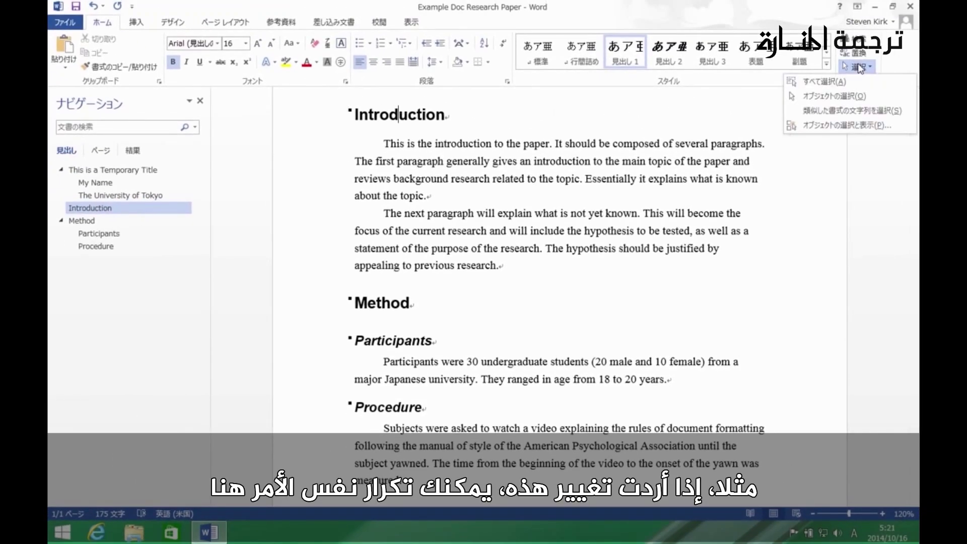
pyautogui.click(841, 111)
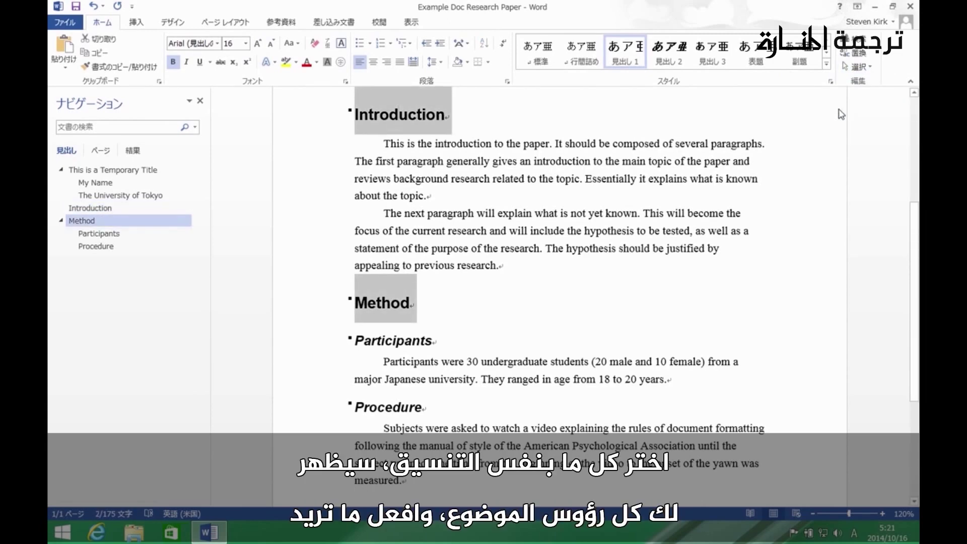
pyautogui.click(480, 144)
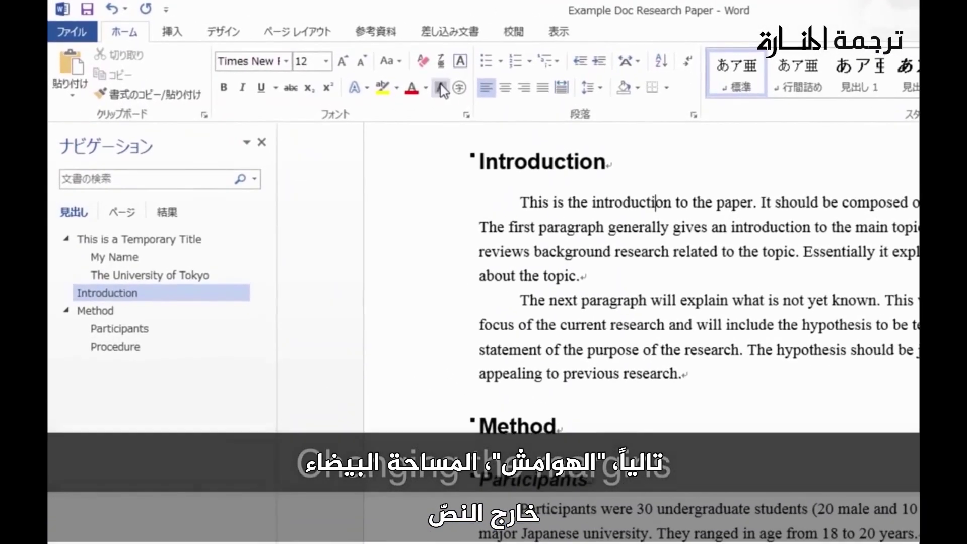
# - Try the moderate page margins (やや狭い) with 25.4 mm top and bottom and 19.05 mm left and right
pyautogui.click(310, 40)
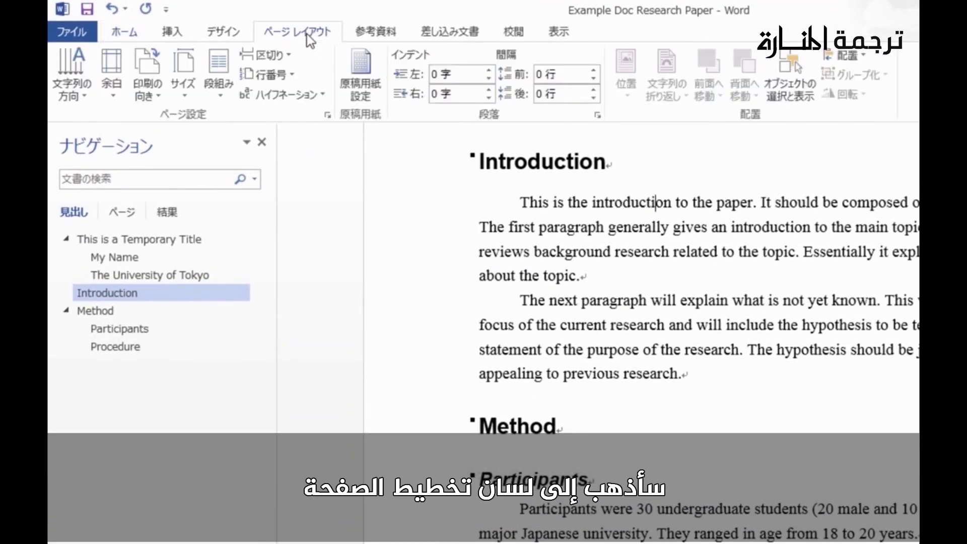
pyautogui.click(112, 83)
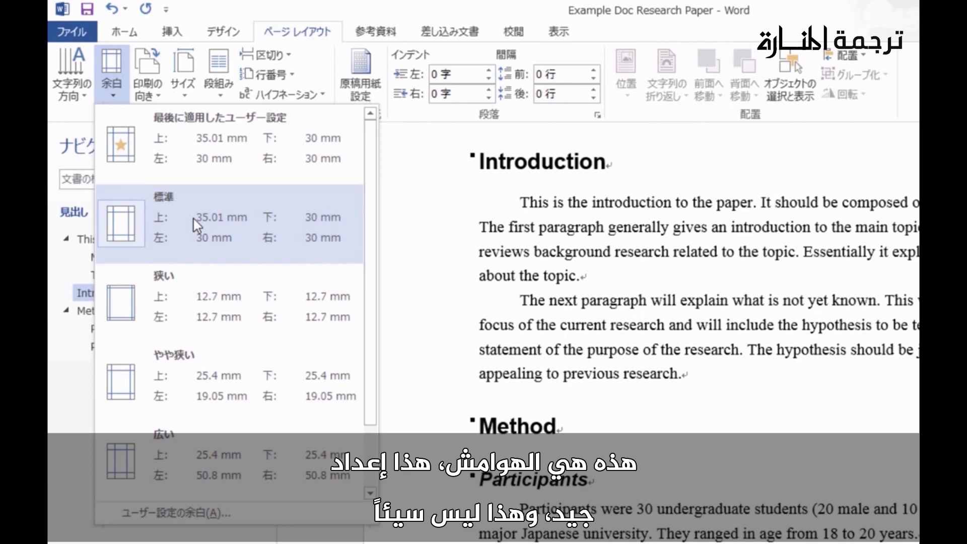
pyautogui.click(182, 375)
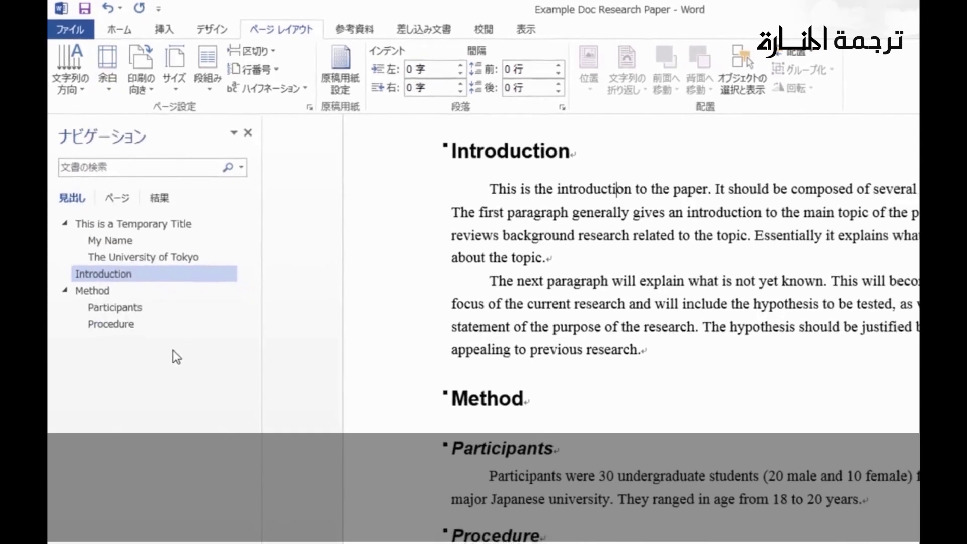
pyautogui.scroll(3, 391, 229)
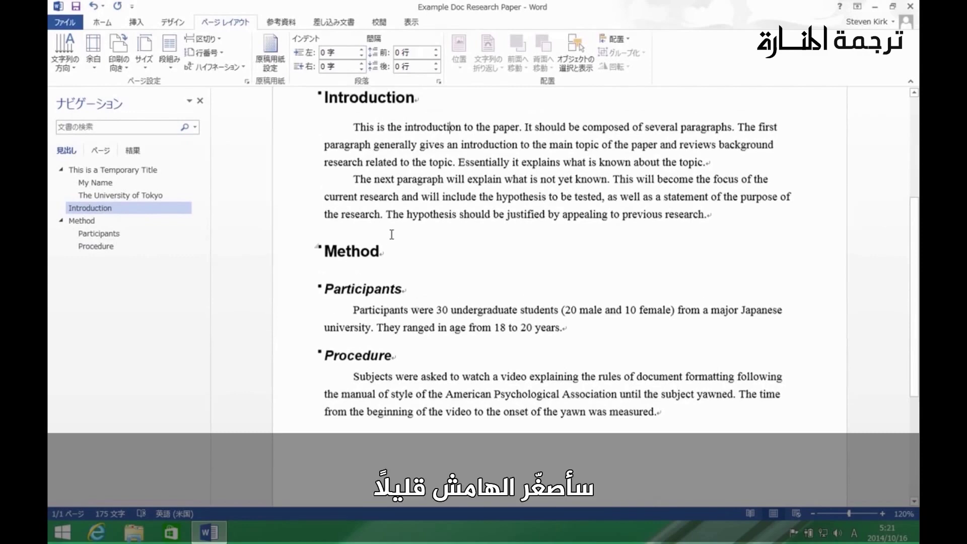
# - Return the page margins to the normal preset (標準), 35.01 mm at the top and 30 mm on the other sides
pyautogui.scroll(-3, 391, 235)
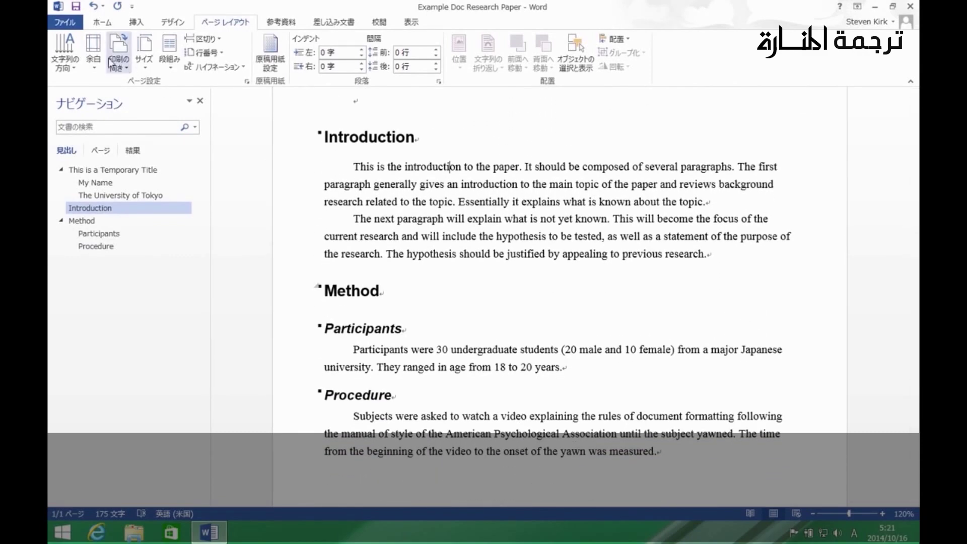
pyautogui.click(93, 56)
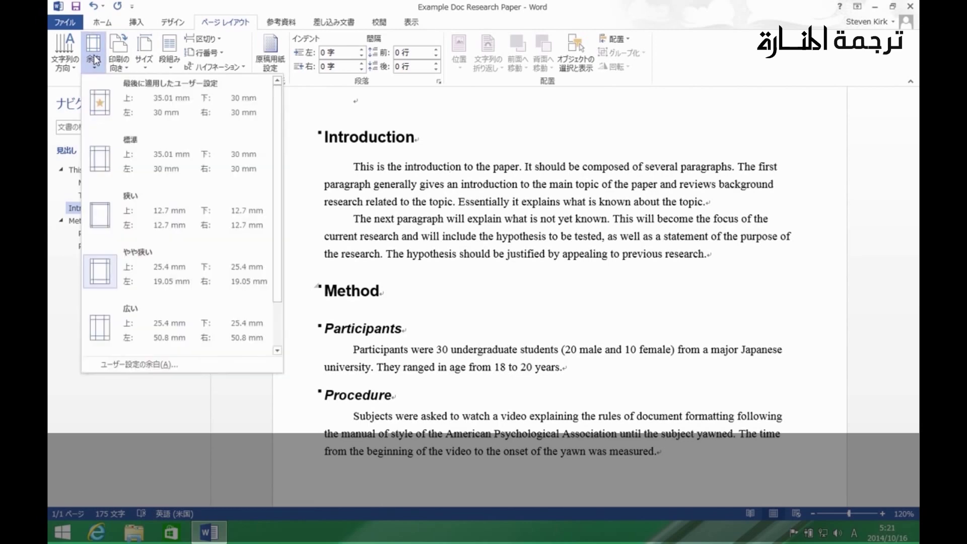
pyautogui.click(141, 161)
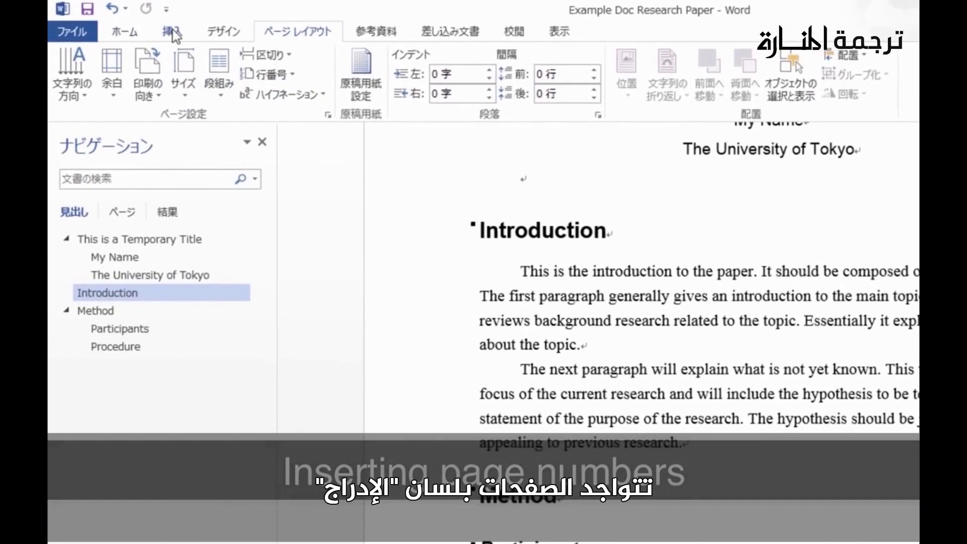
# - Insert a plain, right-aligned page number (番号のみ 3) at the top of the page
pyautogui.click(172, 32)
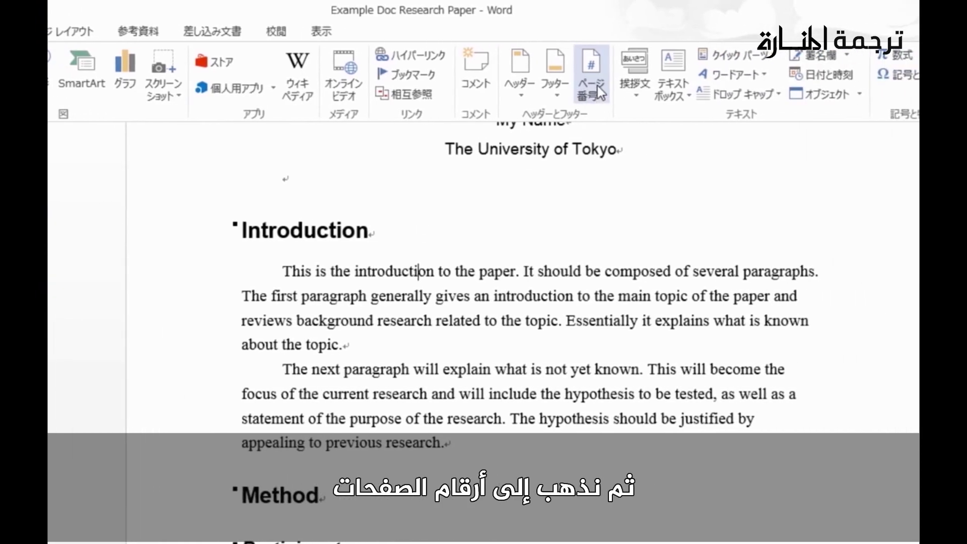
pyautogui.click(600, 92)
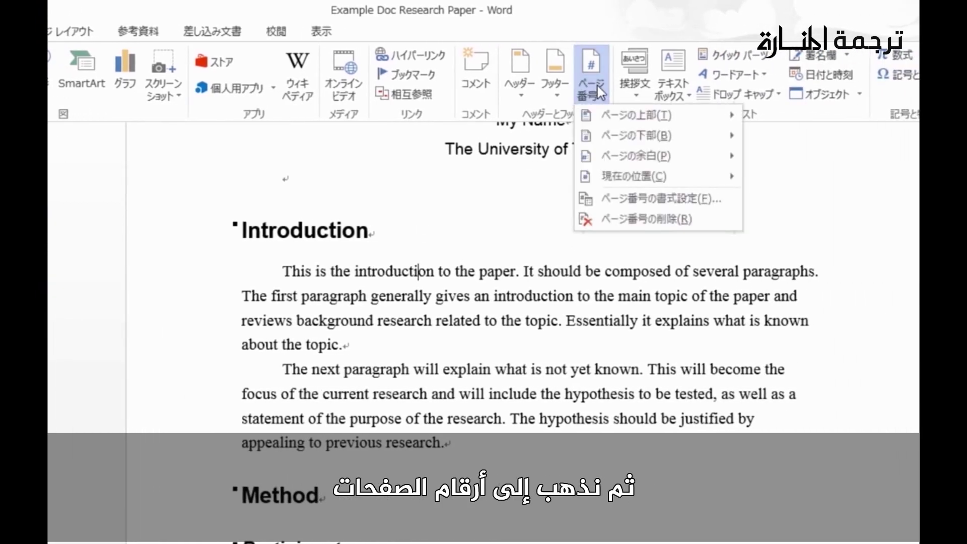
pyautogui.moveTo(667, 119)
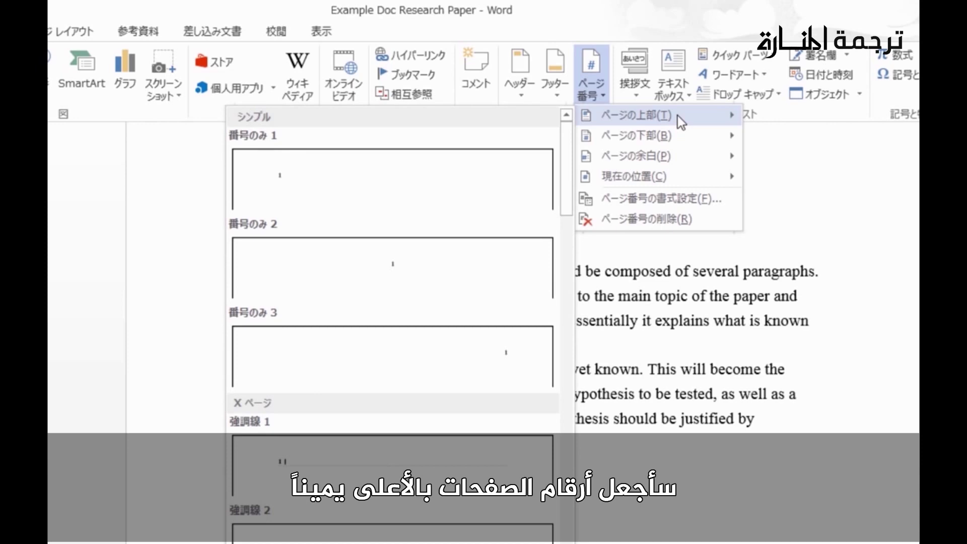
pyautogui.click(497, 356)
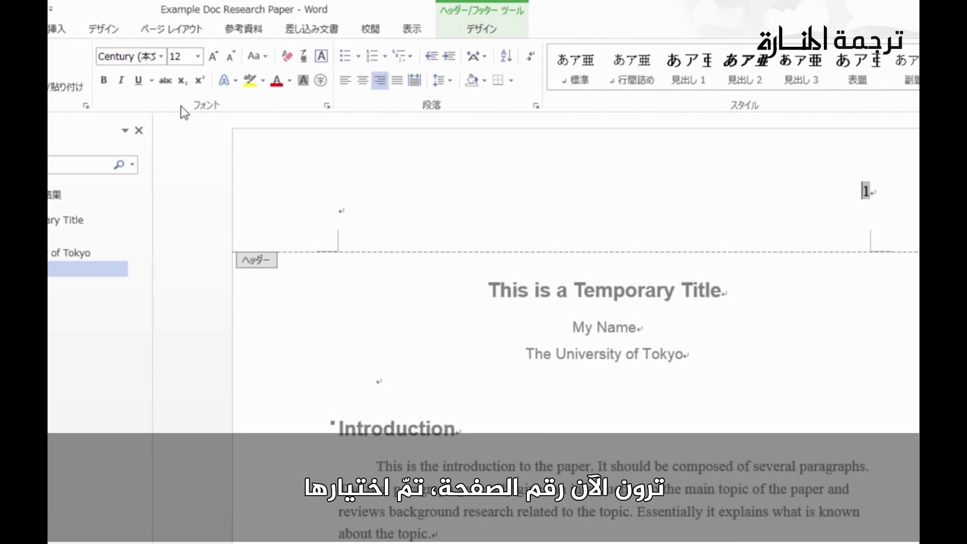
# - Change the page number's font to Times New Roman and close the header
pyautogui.click(162, 56)
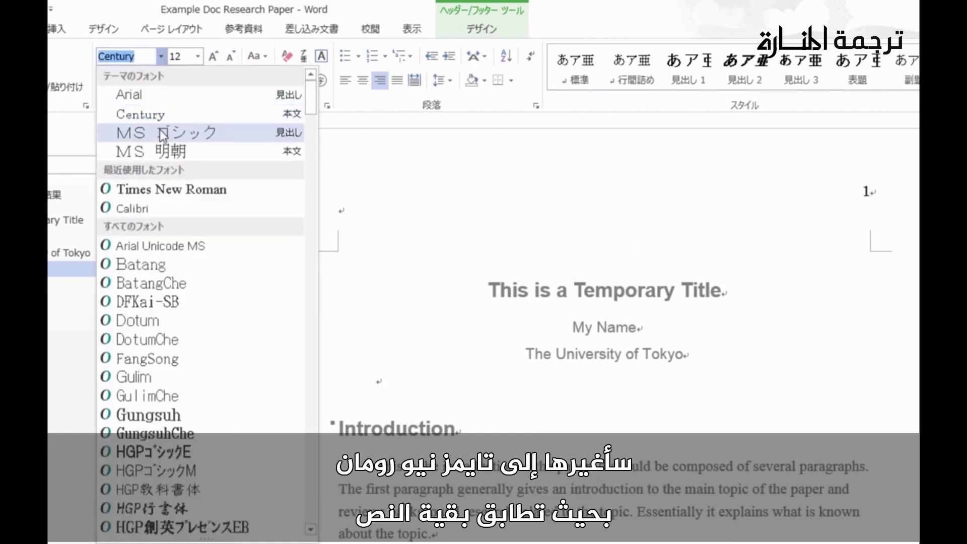
pyautogui.click(170, 195)
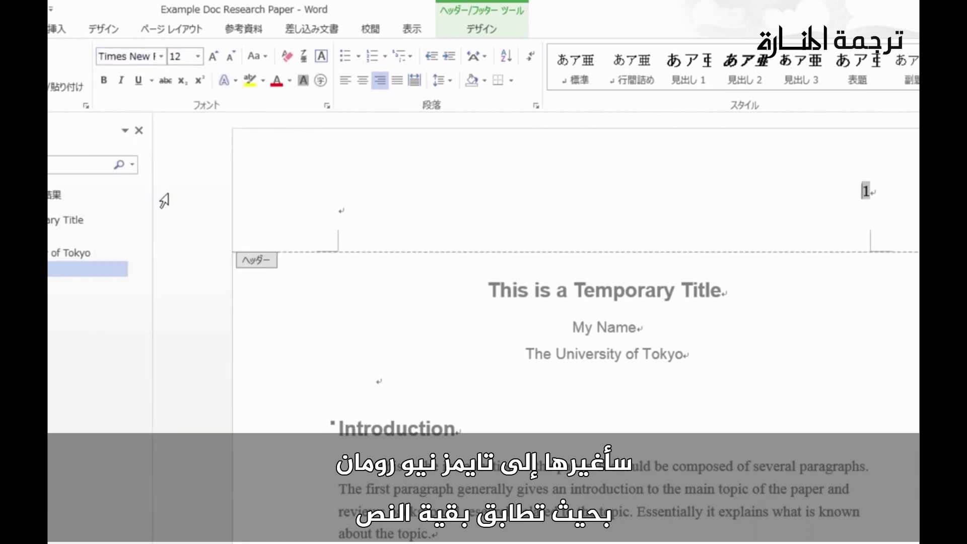
pyautogui.click(488, 32)
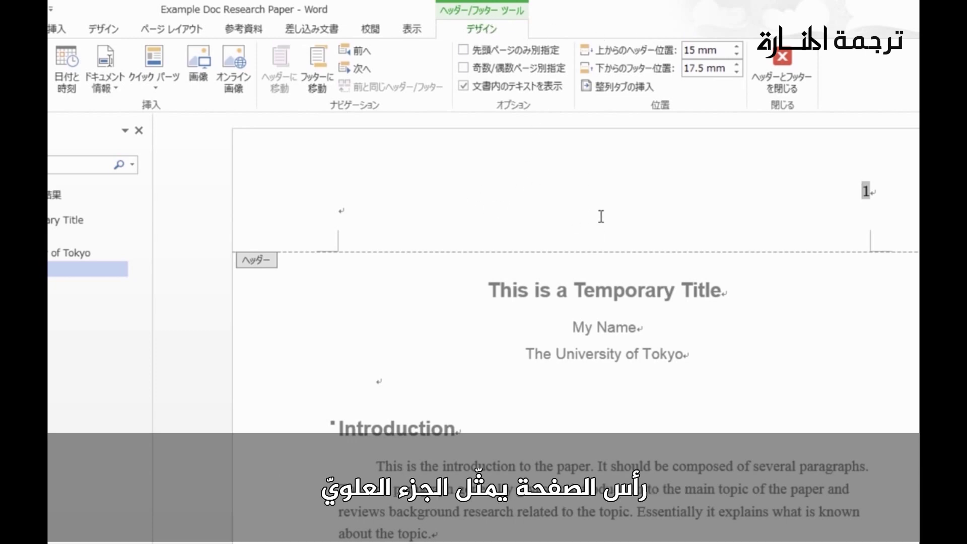
pyautogui.click(782, 76)
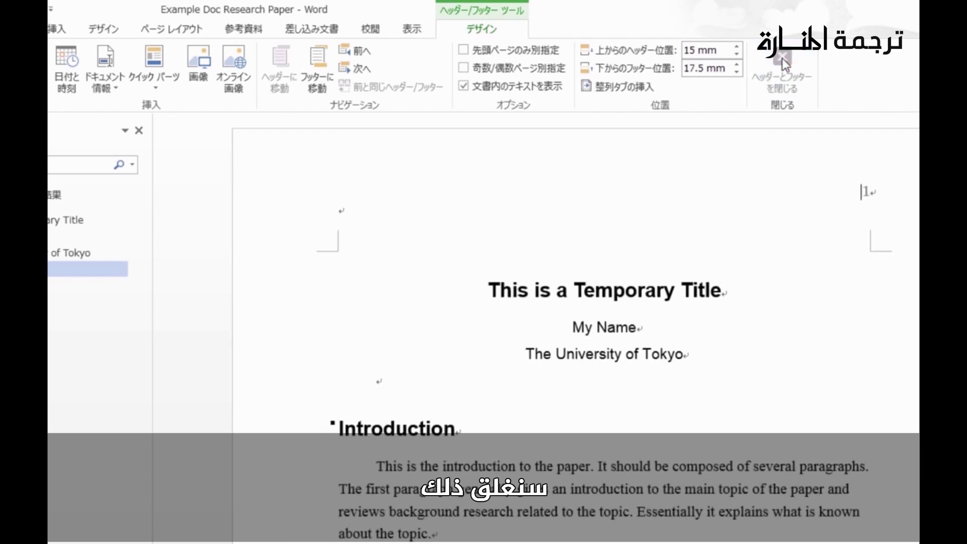
pyautogui.scroll(-1, 600, 276)
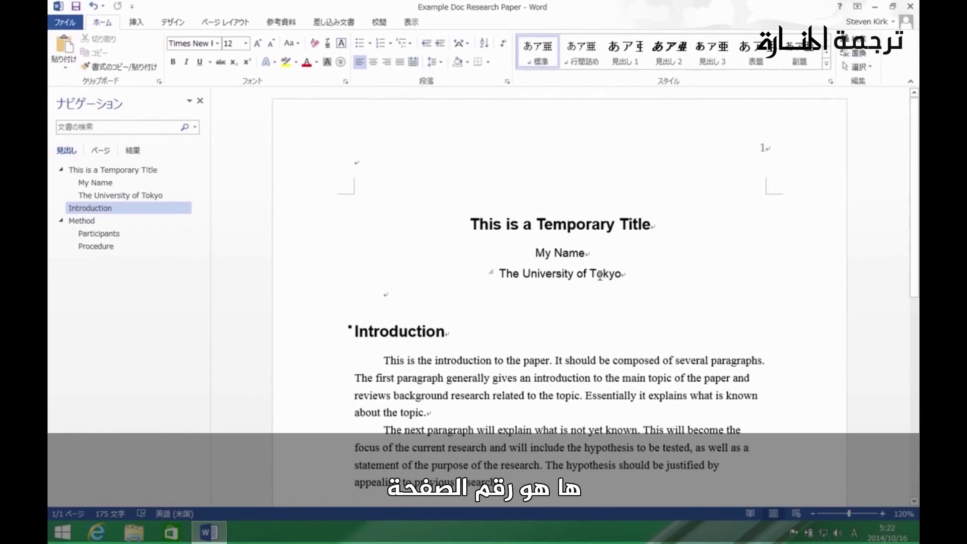
# - Set the line spacing of the entire document to 2.0
pyautogui.scroll(-2, 600, 276)
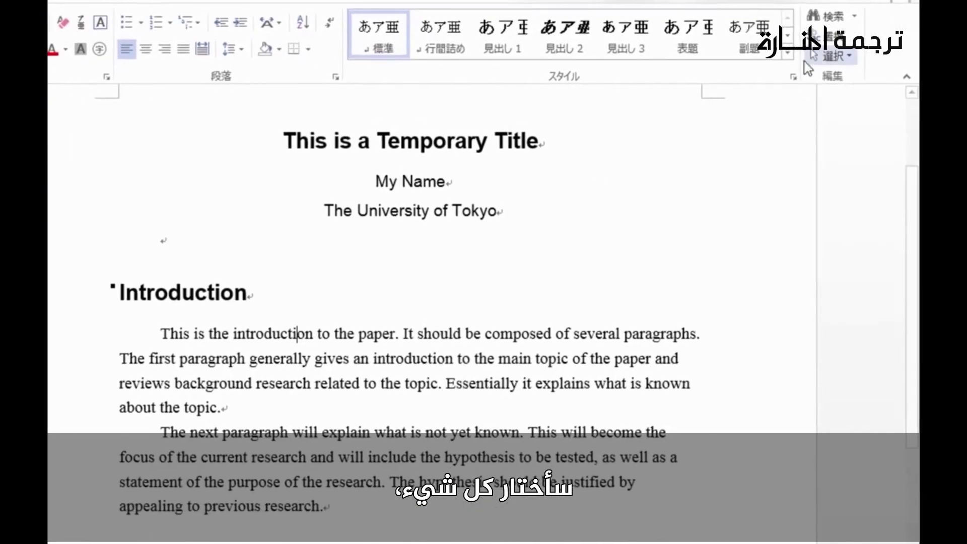
pyautogui.click(834, 57)
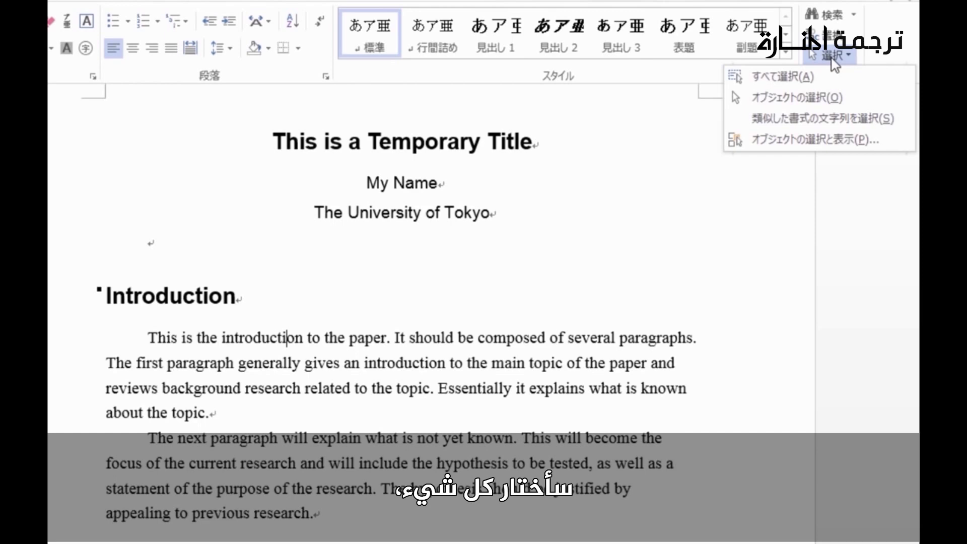
pyautogui.click(790, 80)
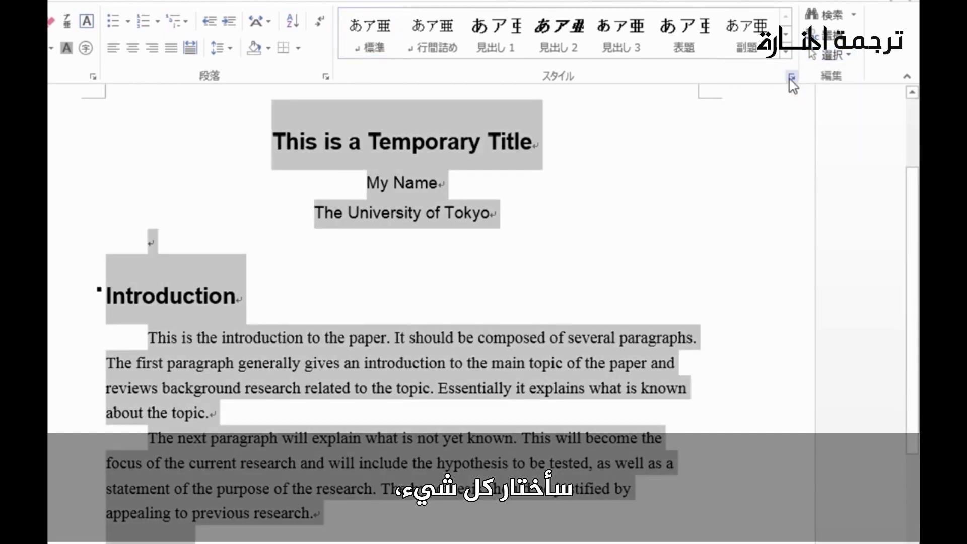
pyautogui.click(230, 48)
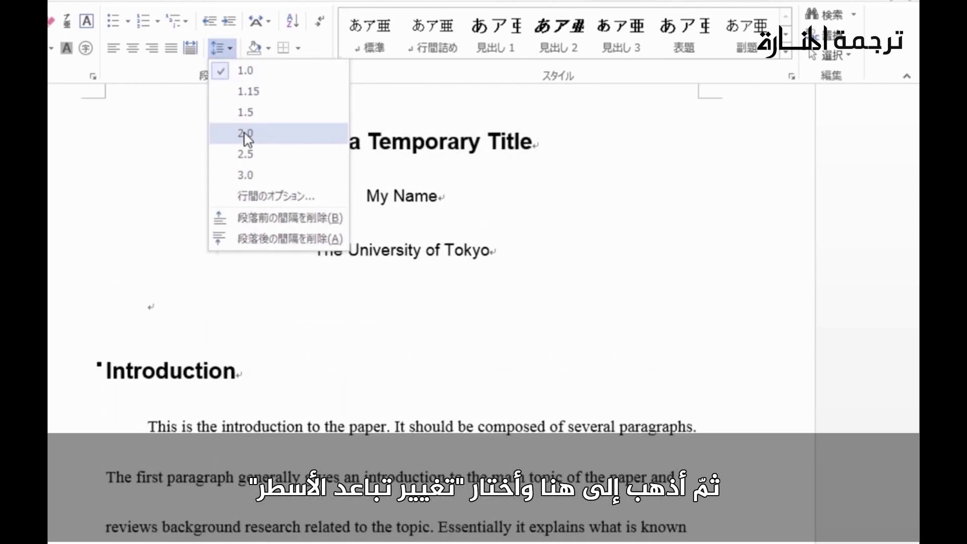
pyautogui.click(246, 134)
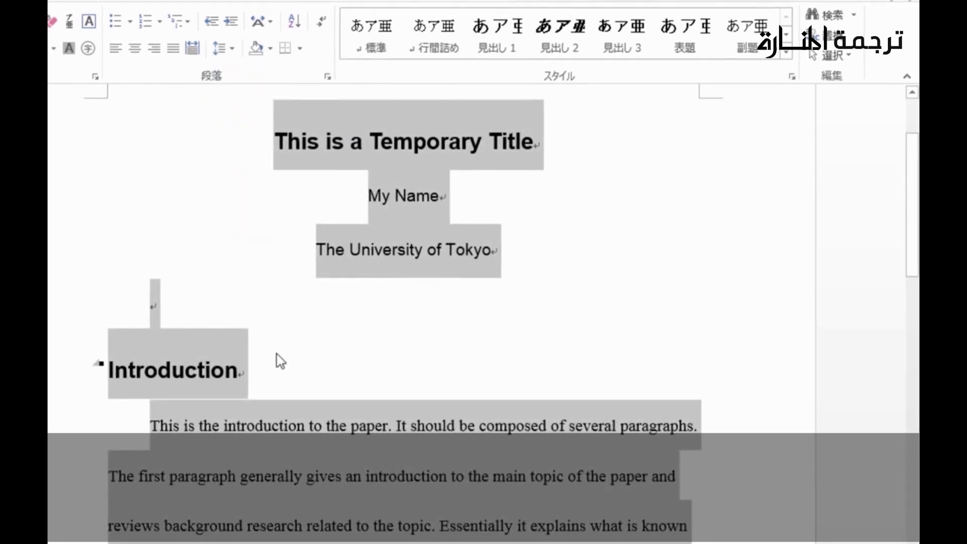
pyautogui.click(304, 369)
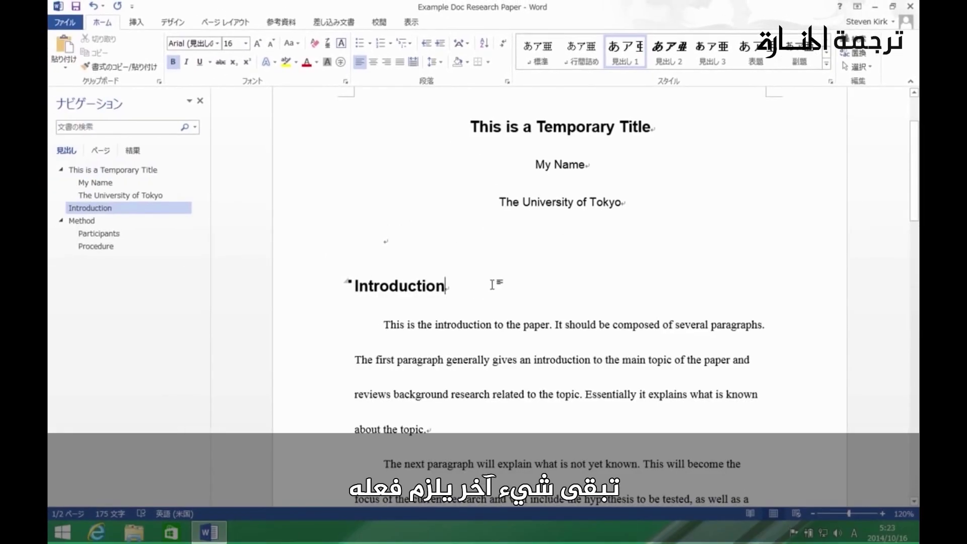
# - Change the page setup's character and line setting to the standard number of characters (標準の文字数を使う) for the whole document
pyautogui.scroll(-1, 493, 285)
pyautogui.scroll(-2, 493, 285)
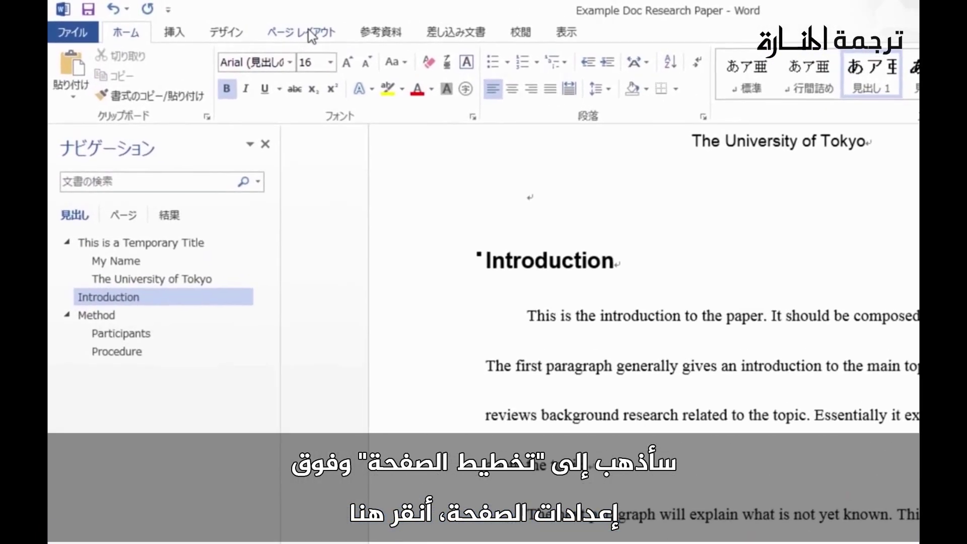
pyautogui.click(313, 34)
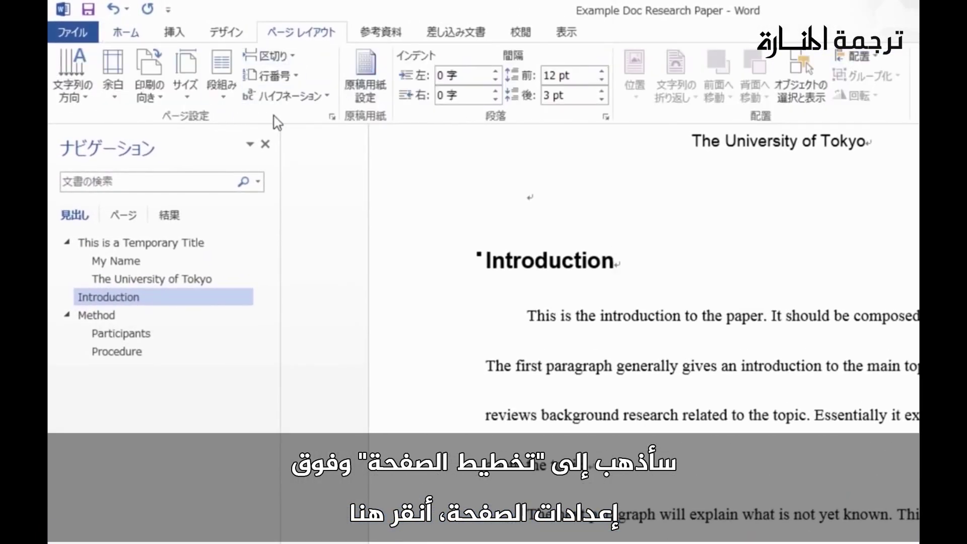
pyautogui.click(332, 117)
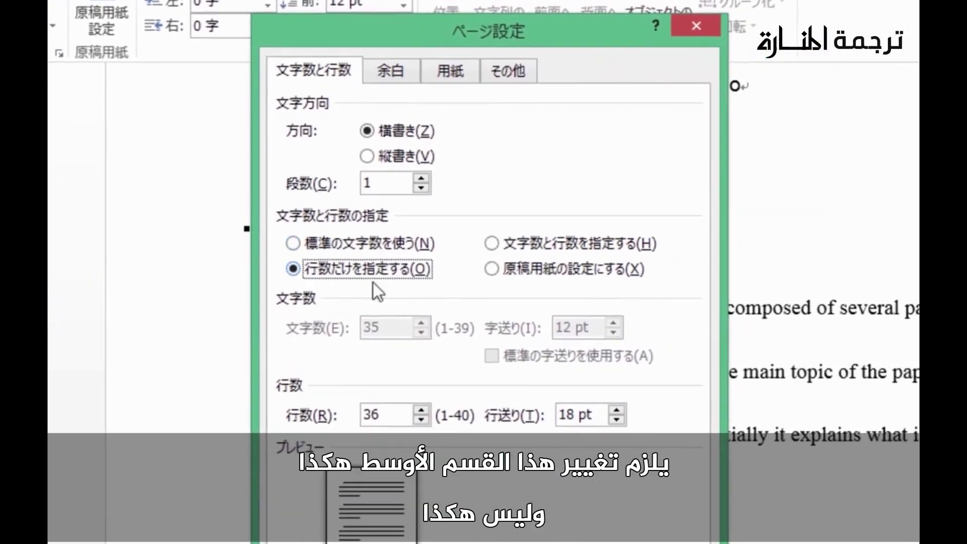
pyautogui.click(285, 243)
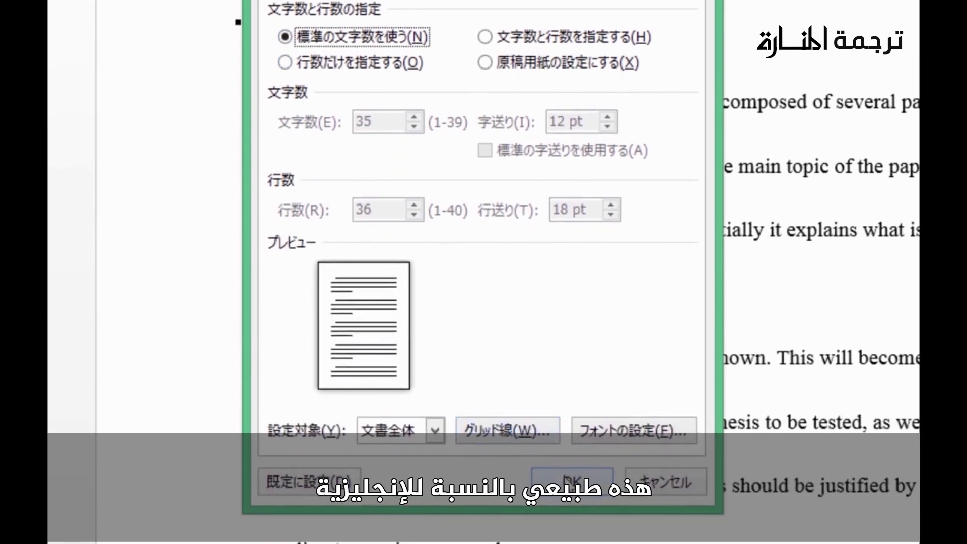
pyautogui.click(574, 481)
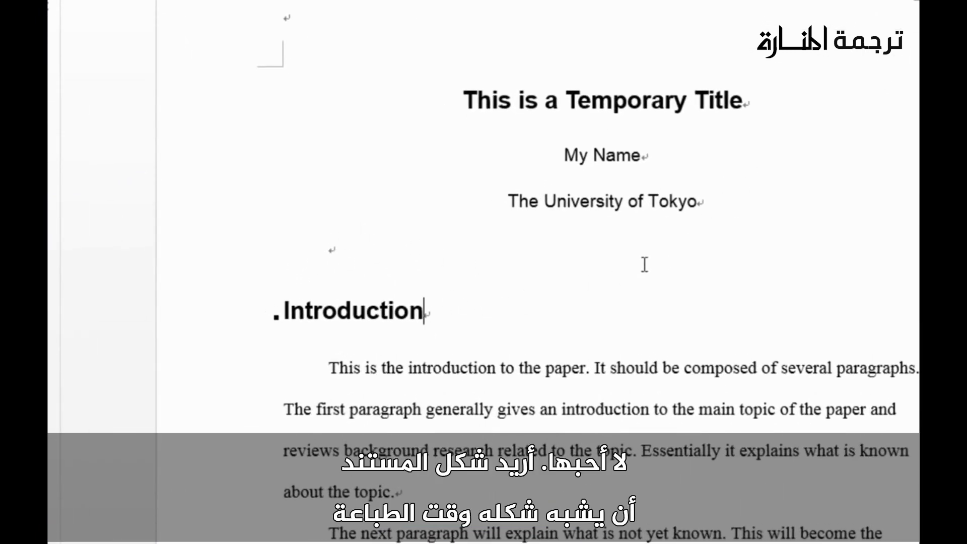
# - Turn off the always-shown paragraph marks (段落記号) in the program's display options
pyautogui.scroll(-1, 627, 265)
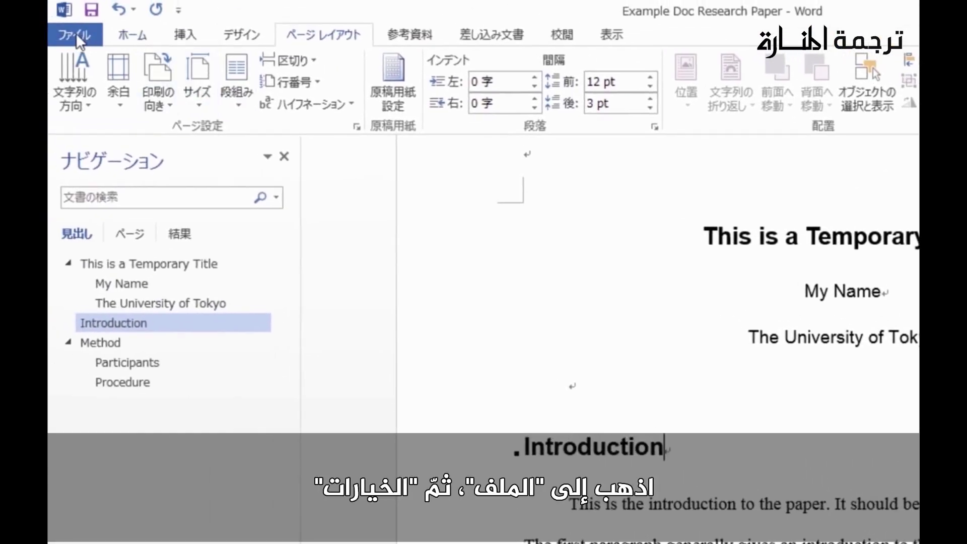
pyautogui.click(76, 32)
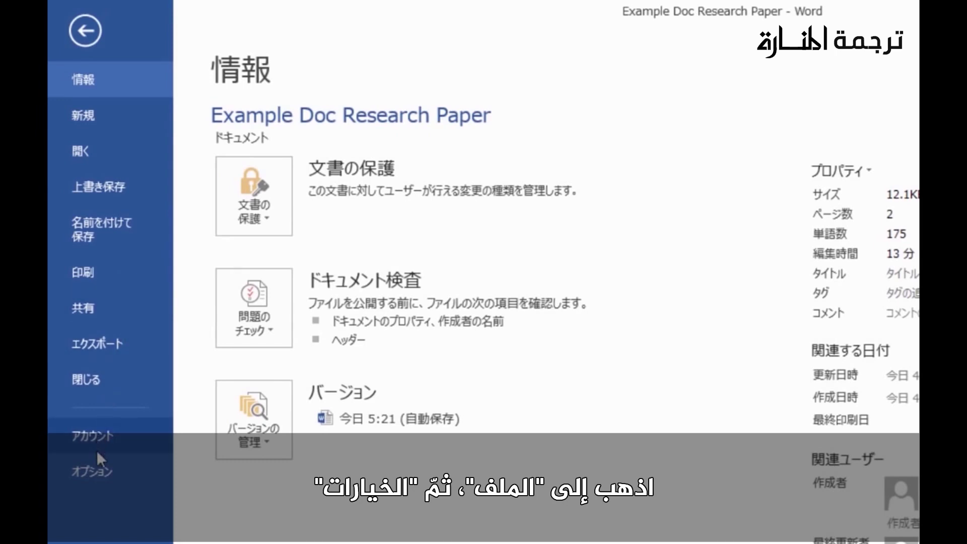
pyautogui.click(97, 470)
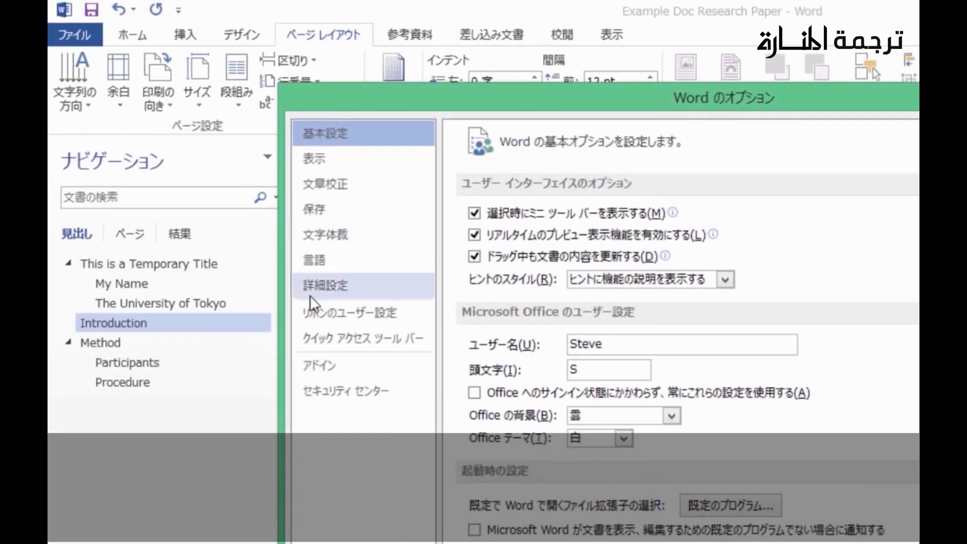
pyautogui.click(323, 159)
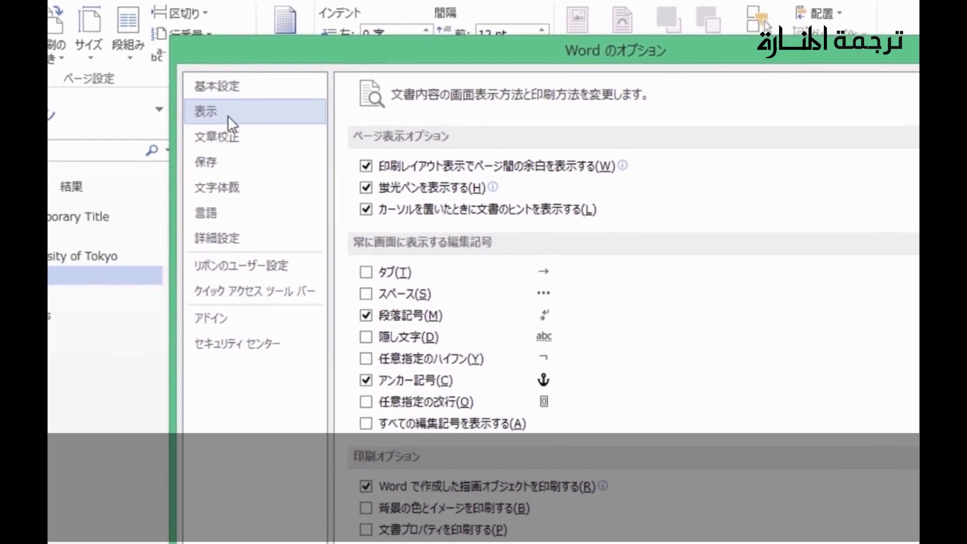
pyautogui.click(363, 313)
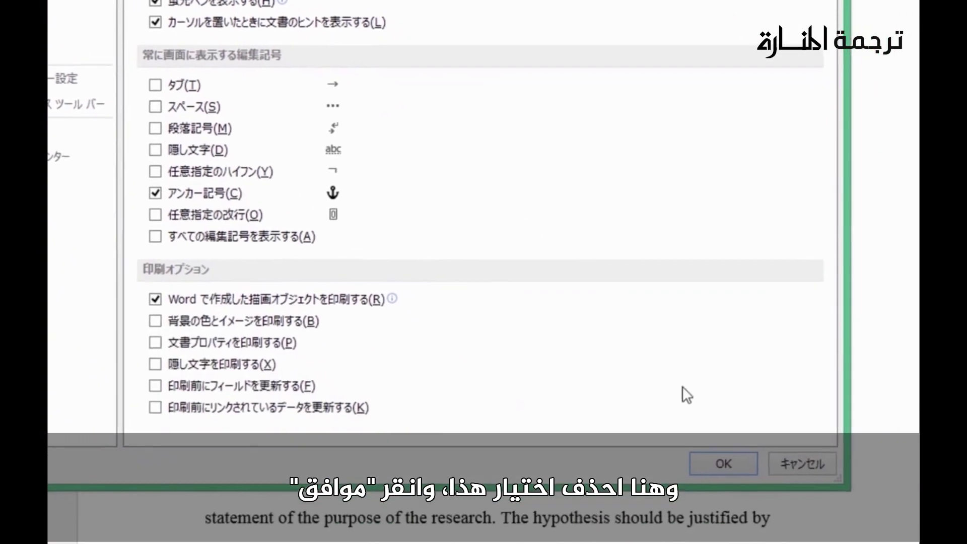
pyautogui.click(719, 461)
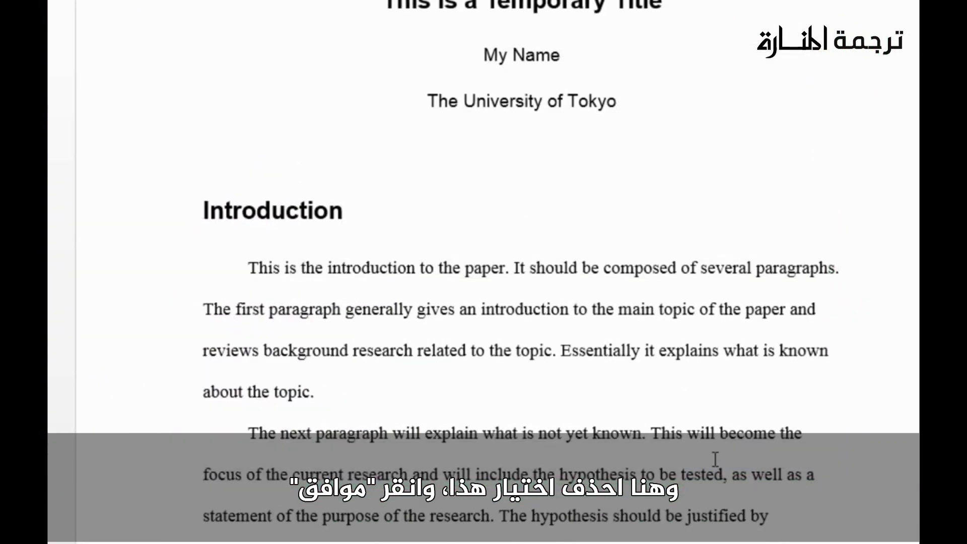
# - Run the spelling and grammar check and replace the misspelled "introducton" with "introduction" in the first Introduction paragraph
pyautogui.scroll(-2, 529, 297)
pyautogui.scroll(-8, 530, 297)
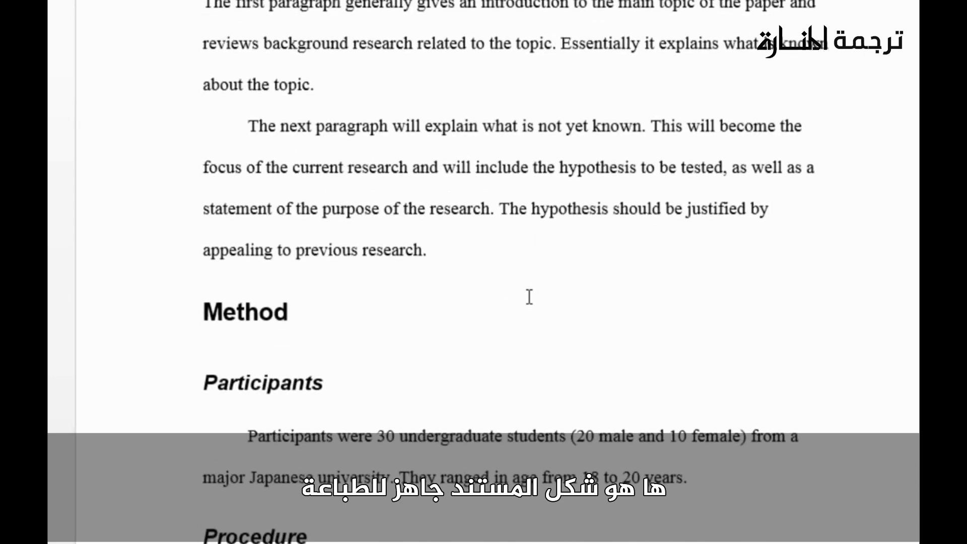
pyautogui.scroll(-3, 529, 297)
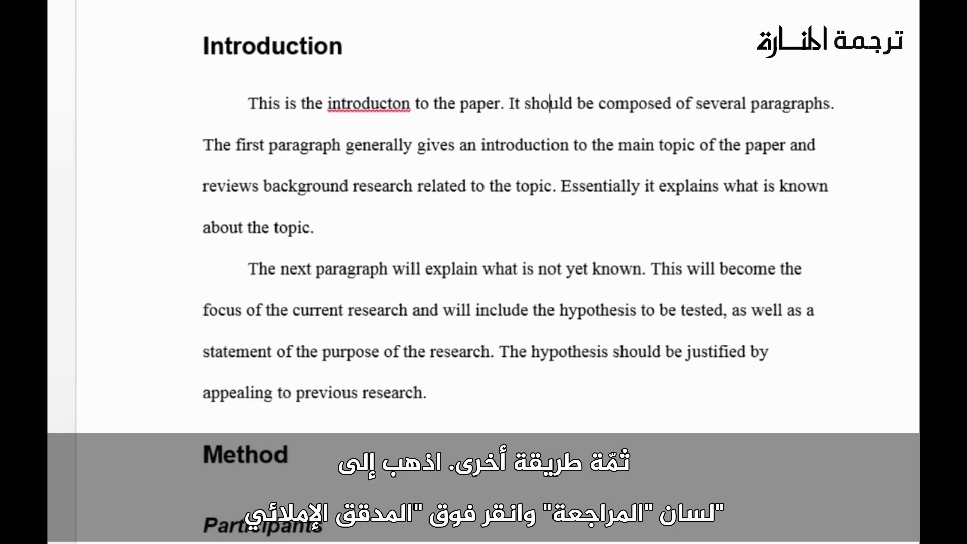
pyautogui.click(536, 2)
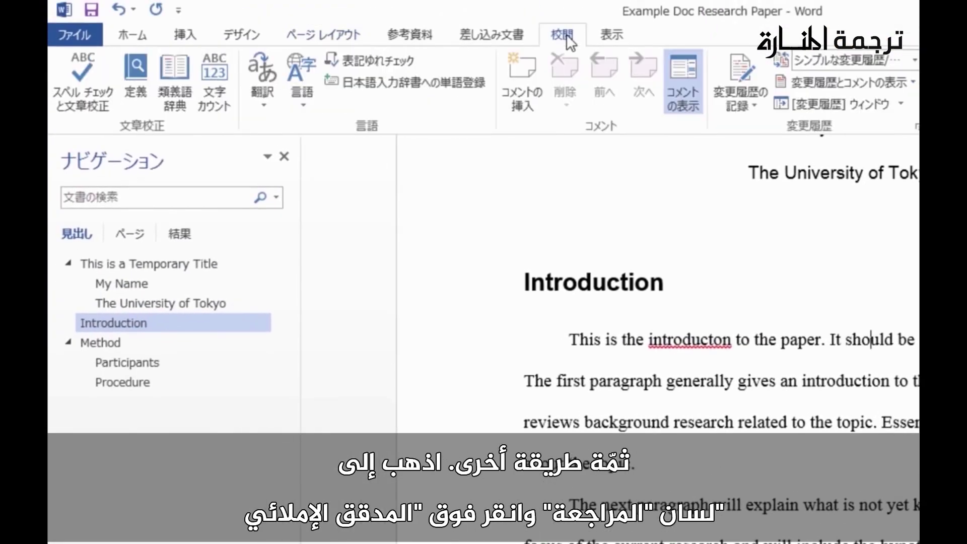
pyautogui.click(81, 72)
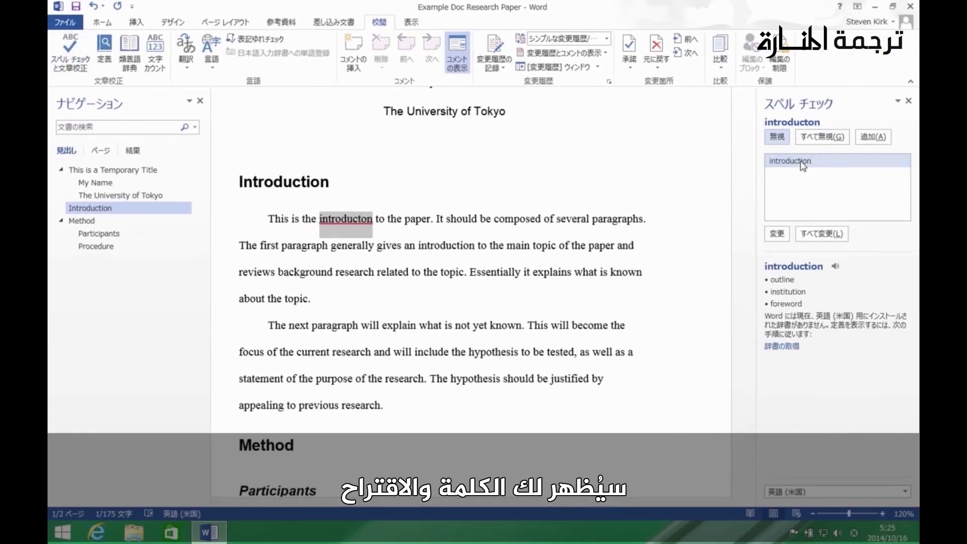
pyautogui.click(777, 233)
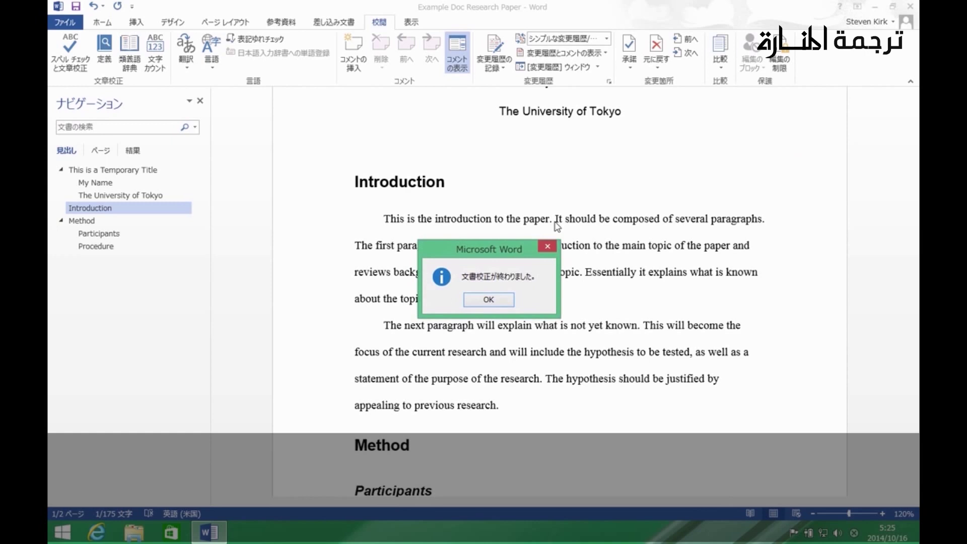
pyautogui.click(488, 300)
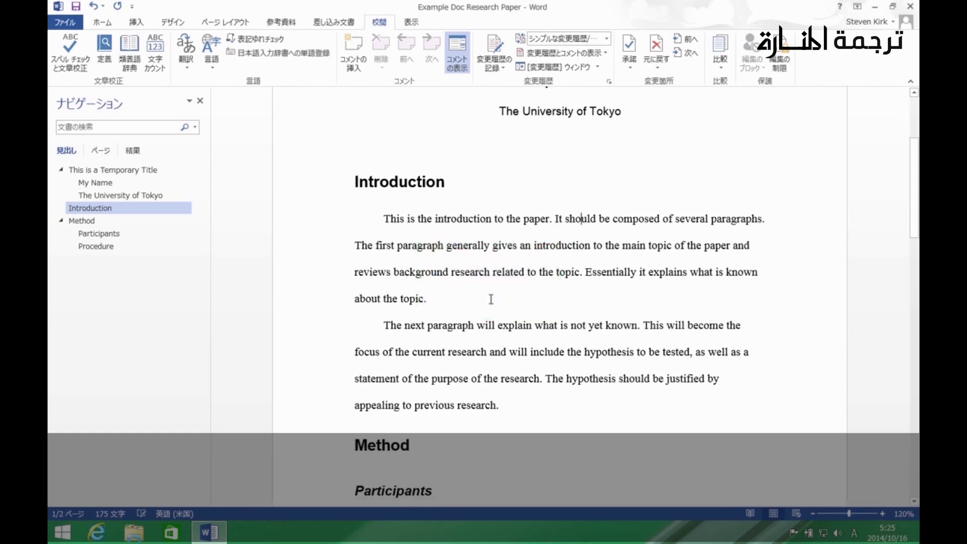